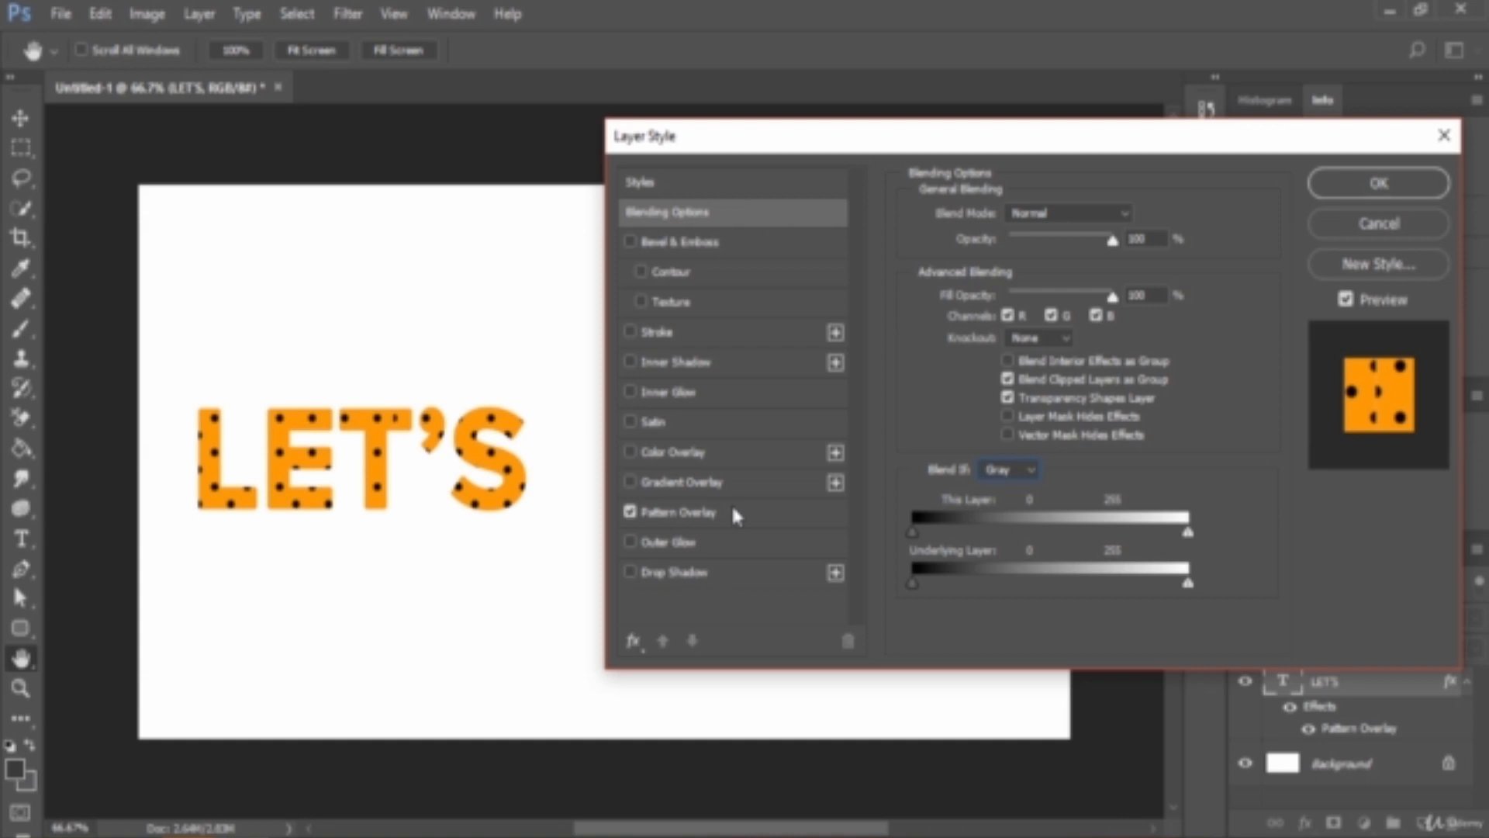
- Open the Pattern Overlay settings for the LET'S text and try the Oil Pastel Light pattern
{"action": "left_click", "coordinate": [793, 504]}
{"action": "left_click", "coordinate": [1061, 290]}
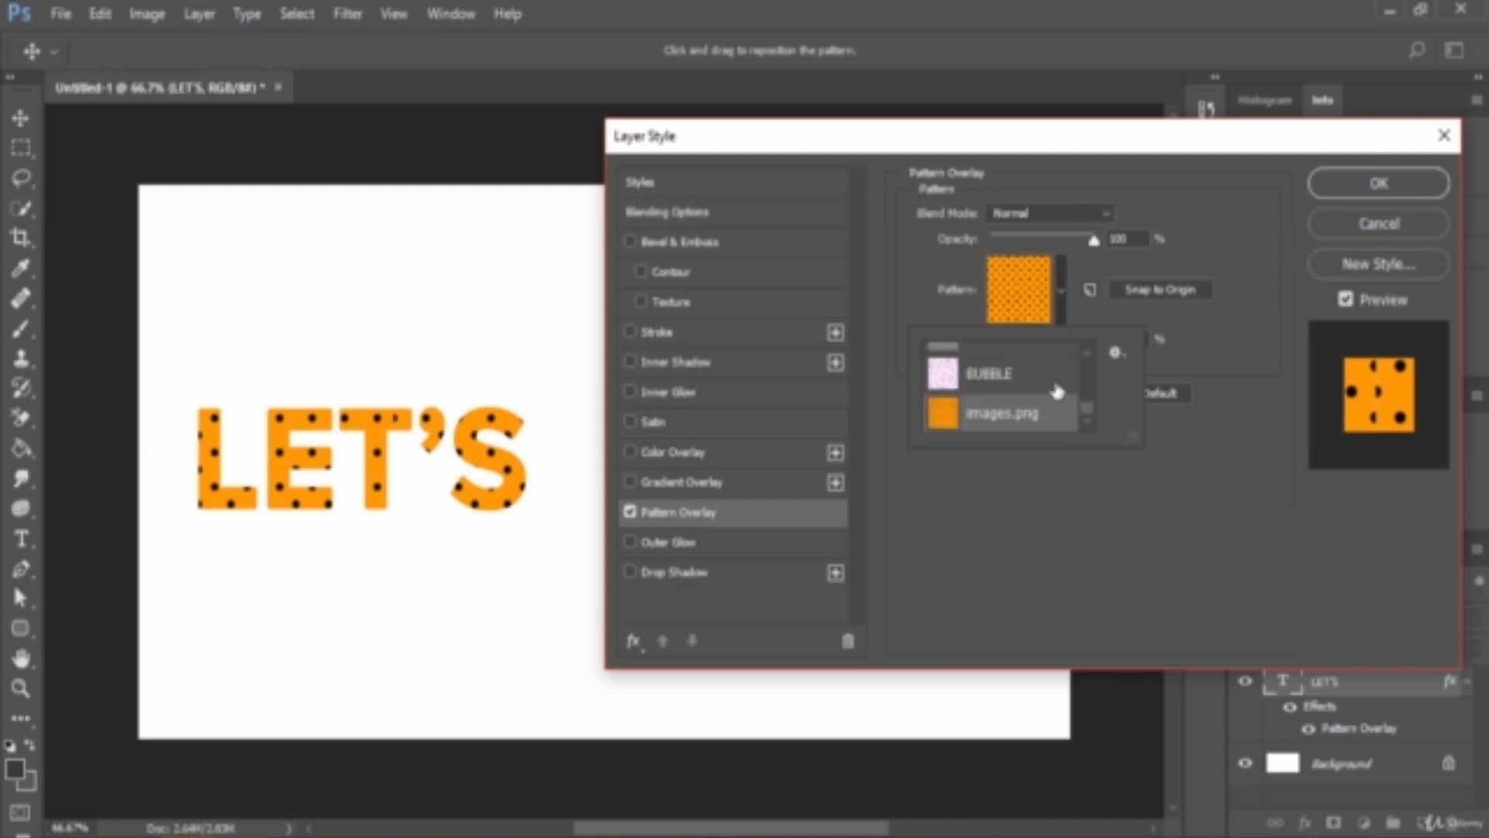
{"action": "scroll", "coordinate": [1042, 400], "scroll_direction": "up", "scroll_amount": 5}
{"action": "scroll", "coordinate": [1042, 399], "scroll_direction": "up", "scroll_amount": 1}
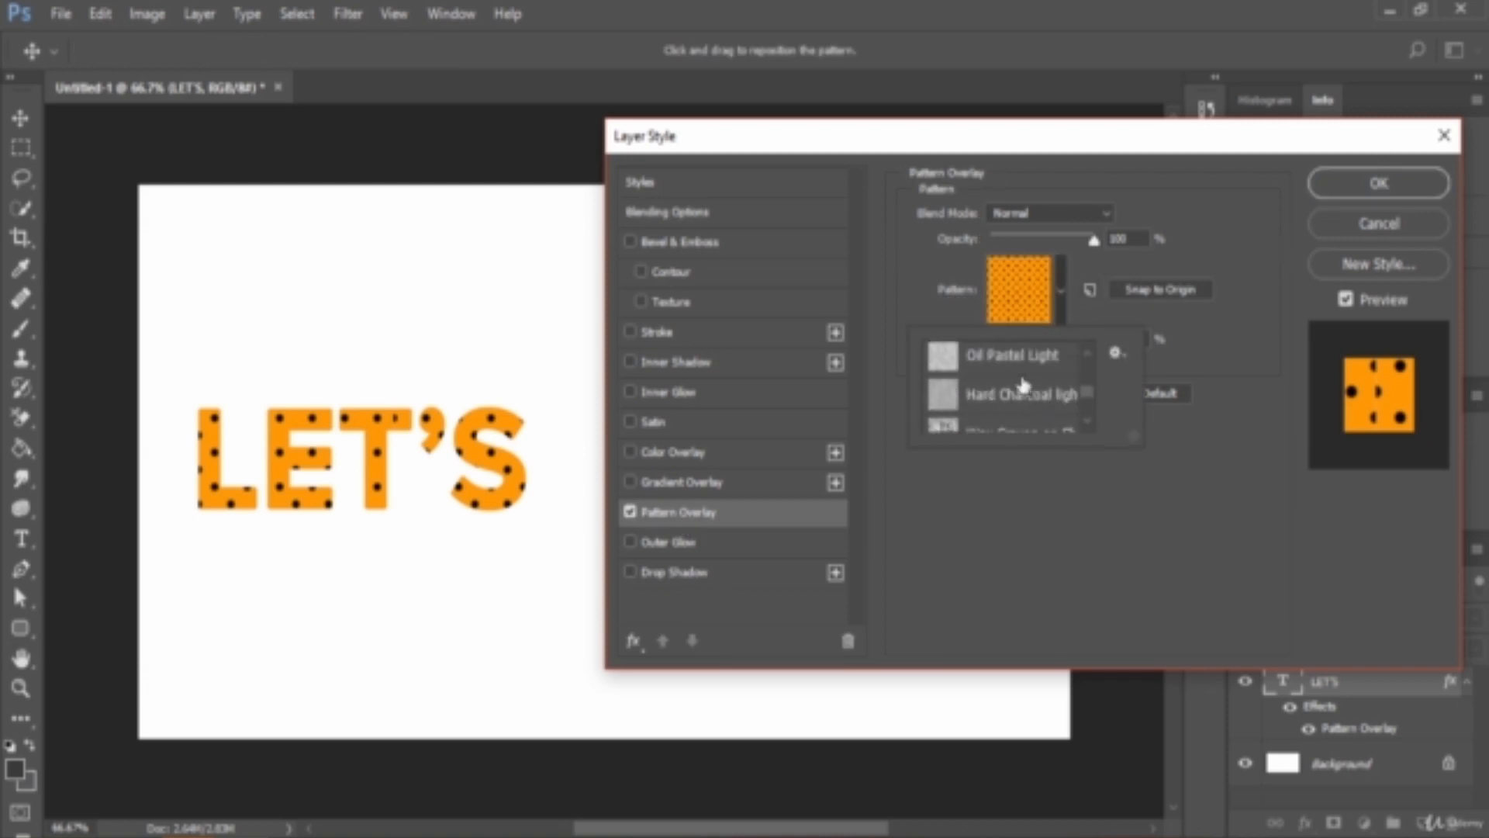
{"action": "left_click", "coordinate": [1024, 388]}
{"action": "scroll", "coordinate": [1023, 379], "scroll_direction": "up", "scroll_amount": 1}
{"action": "left_click", "coordinate": [1021, 381]}
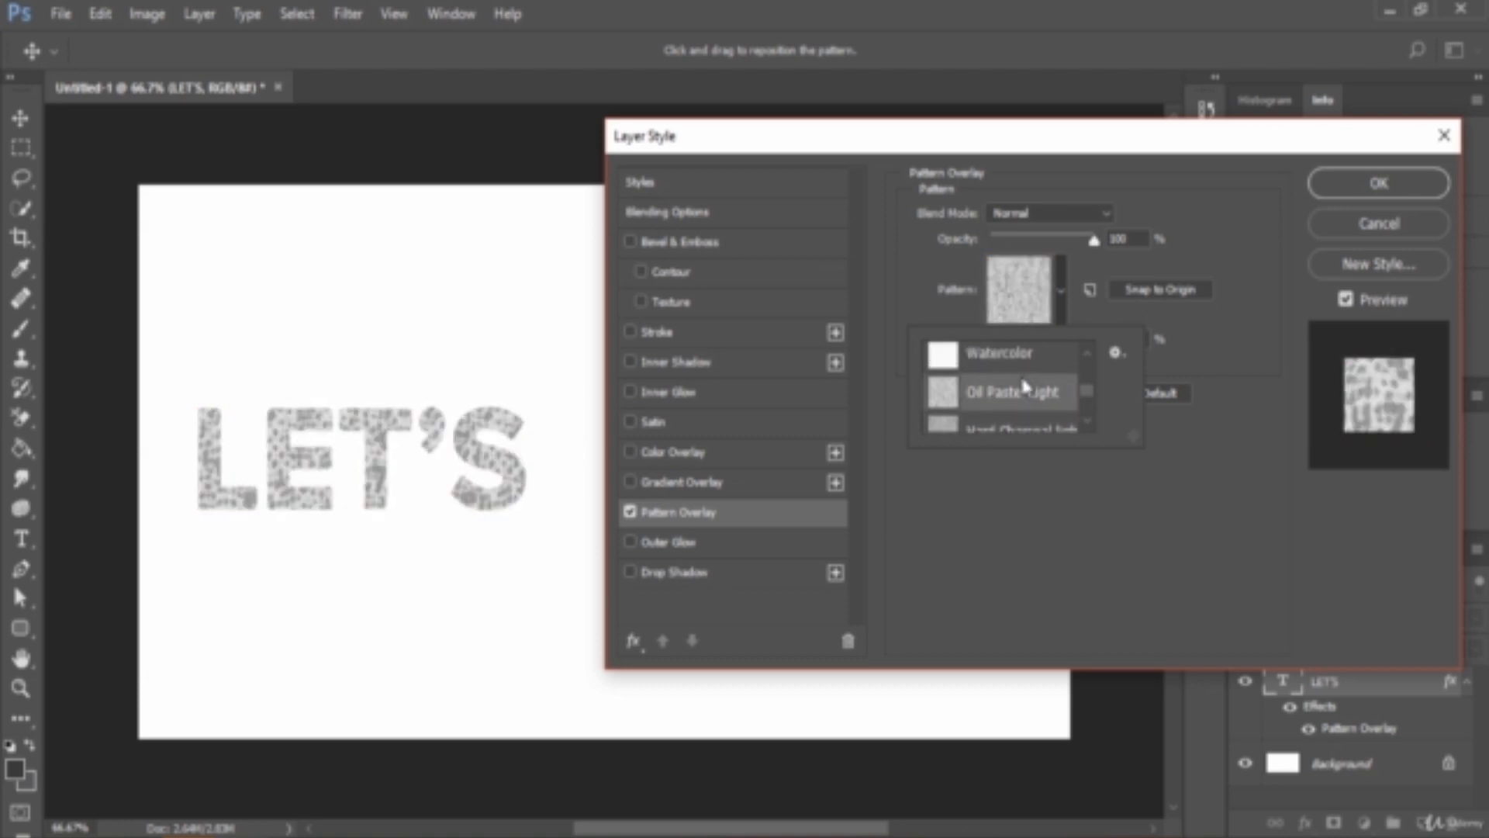
- Try the Canvas, Dark Coarse Weave and Stone patterns in turn on the LET'S text
{"action": "scroll", "coordinate": [1015, 376], "scroll_direction": "up", "scroll_amount": 2}
{"action": "scroll", "coordinate": [1016, 380], "scroll_direction": "up", "scroll_amount": 1}
{"action": "left_click", "coordinate": [1016, 378]}
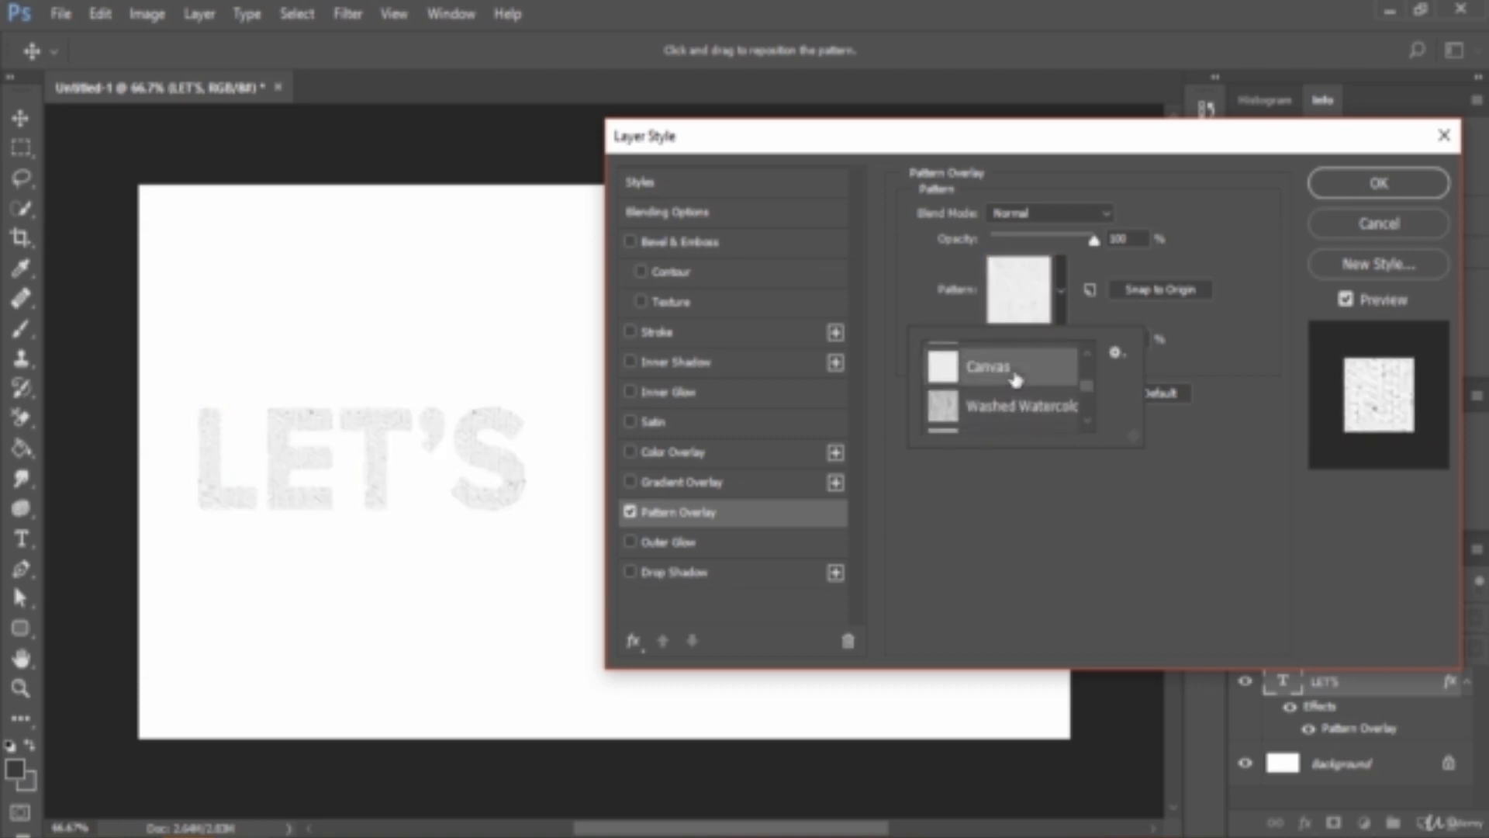
{"action": "scroll", "coordinate": [1017, 380], "scroll_direction": "down", "scroll_amount": 3}
{"action": "scroll", "coordinate": [1017, 380], "scroll_direction": "down", "scroll_amount": 2}
{"action": "left_click", "coordinate": [1020, 363]}
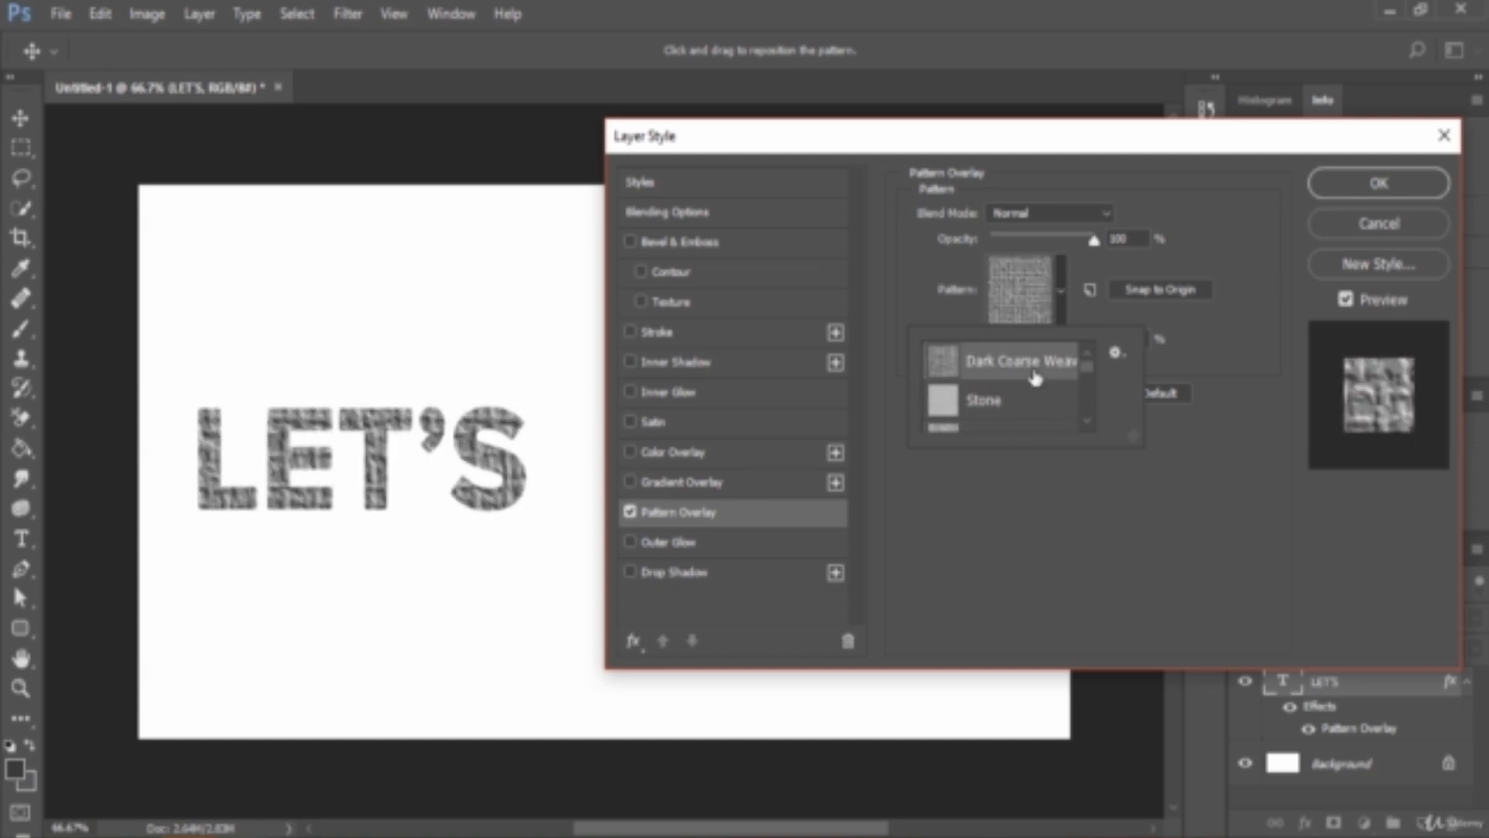
{"action": "left_click", "coordinate": [1026, 399]}
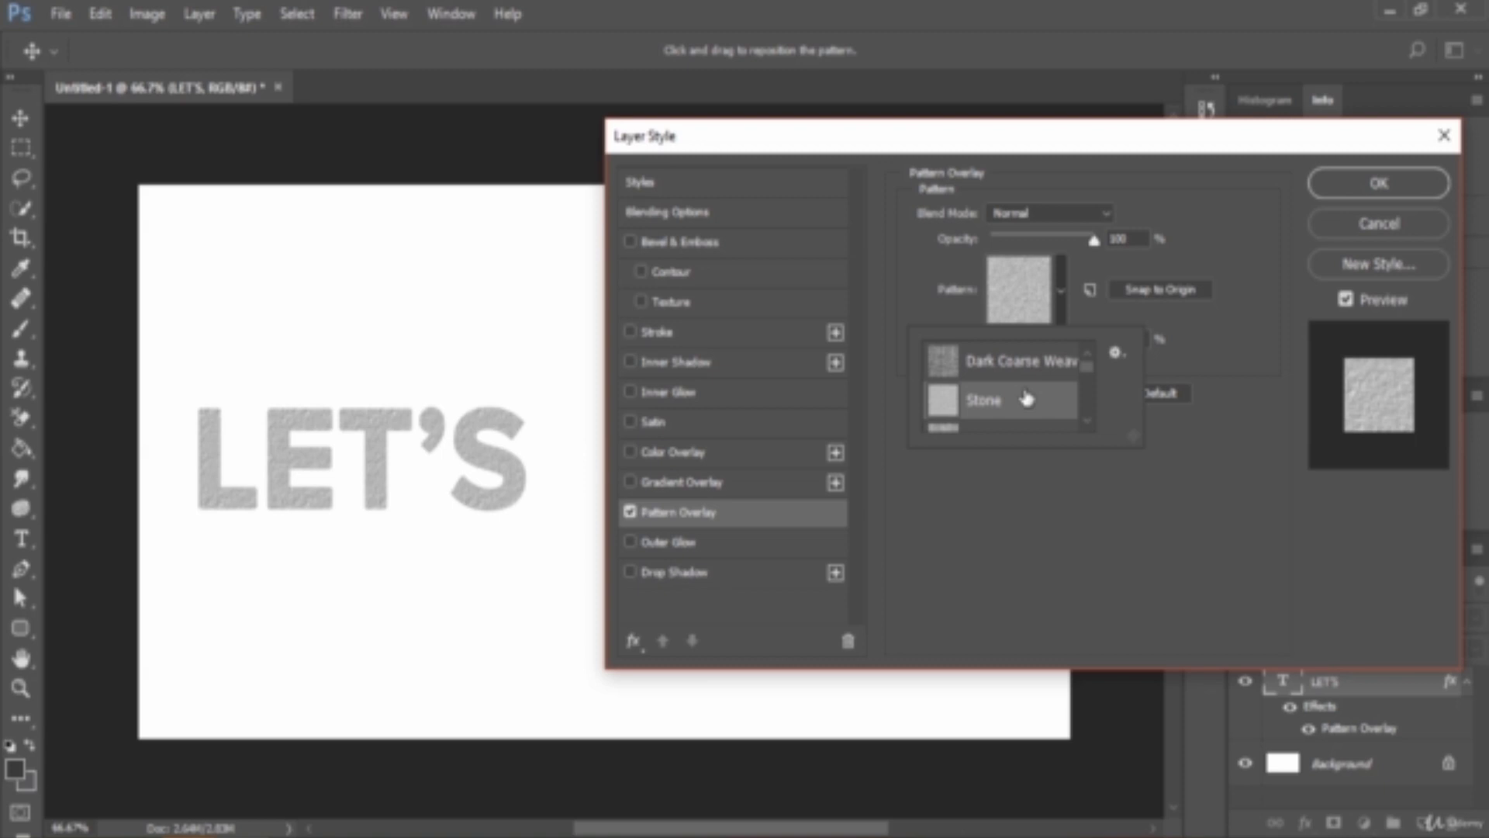
- Try the pattern overlay at about 13% opacity, restore it to 100%, and discard the layer style changes
{"action": "left_click", "coordinate": [1013, 157]}
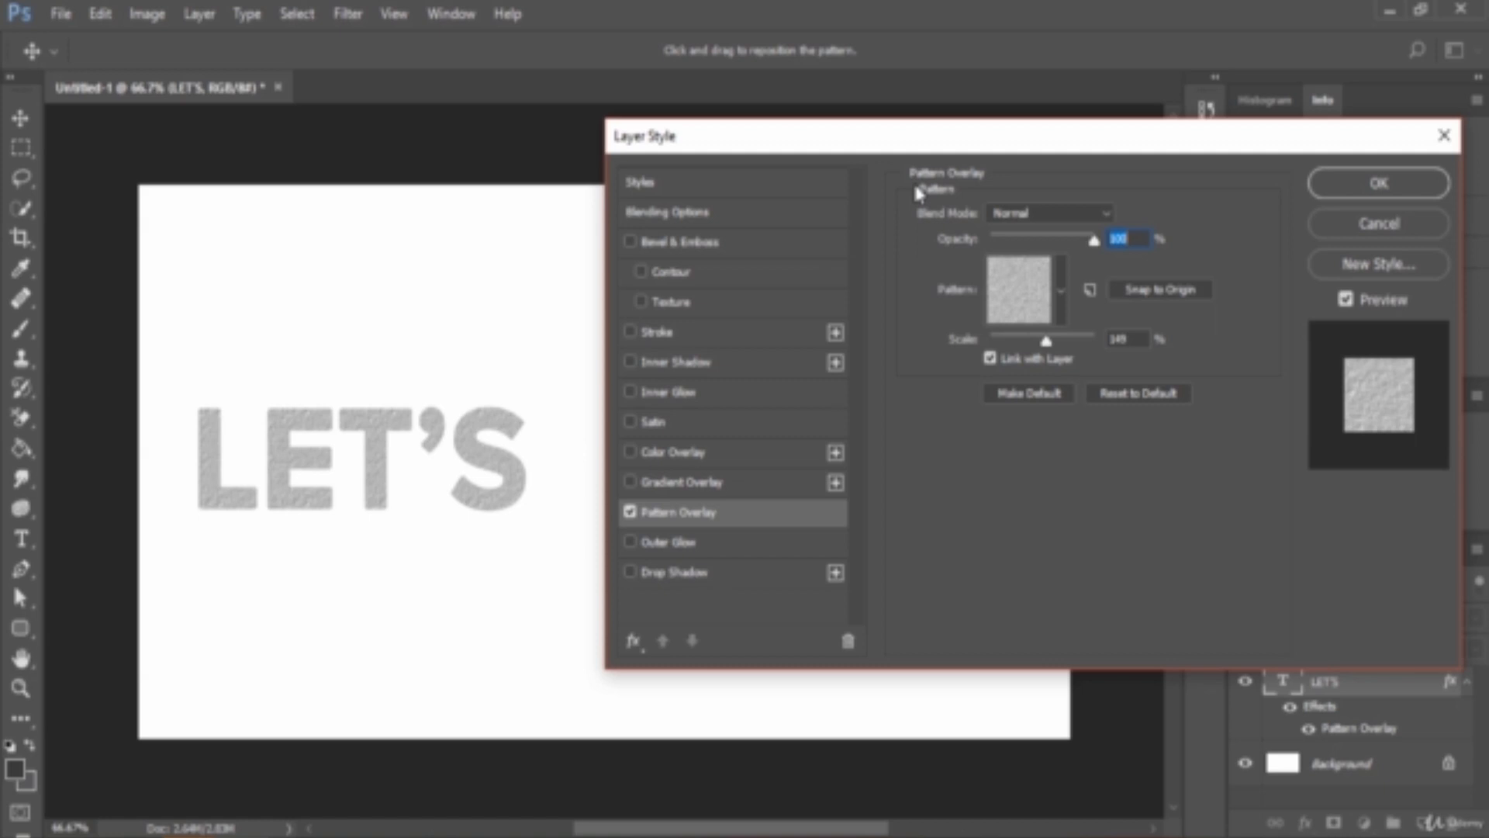
{"action": "left_click", "coordinate": [1082, 212]}
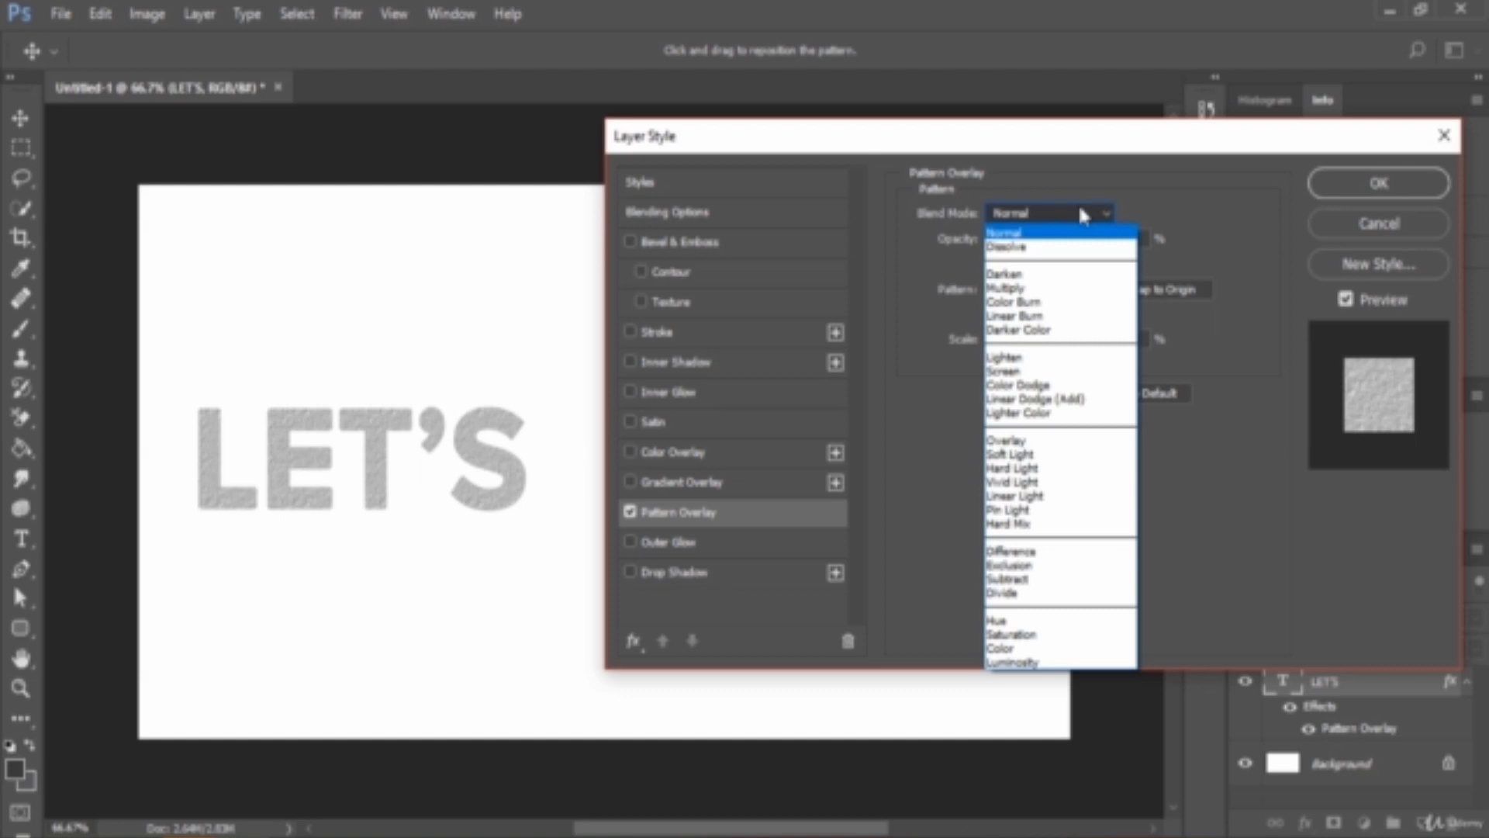
{"action": "left_click", "coordinate": [1082, 214]}
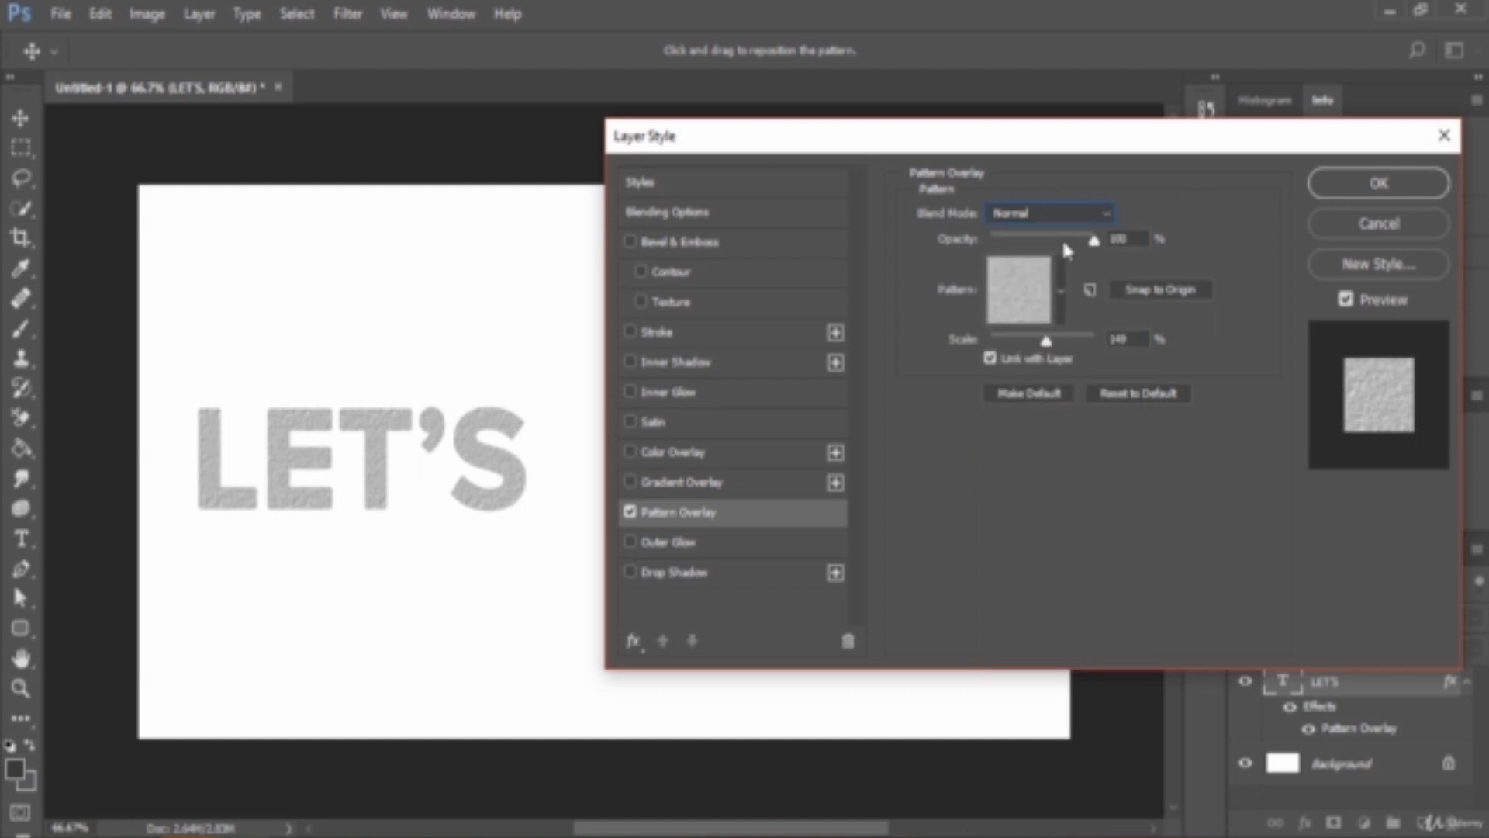
{"action": "left_click_drag", "start_coordinate": [1092, 243], "coordinate": [1005, 264]}
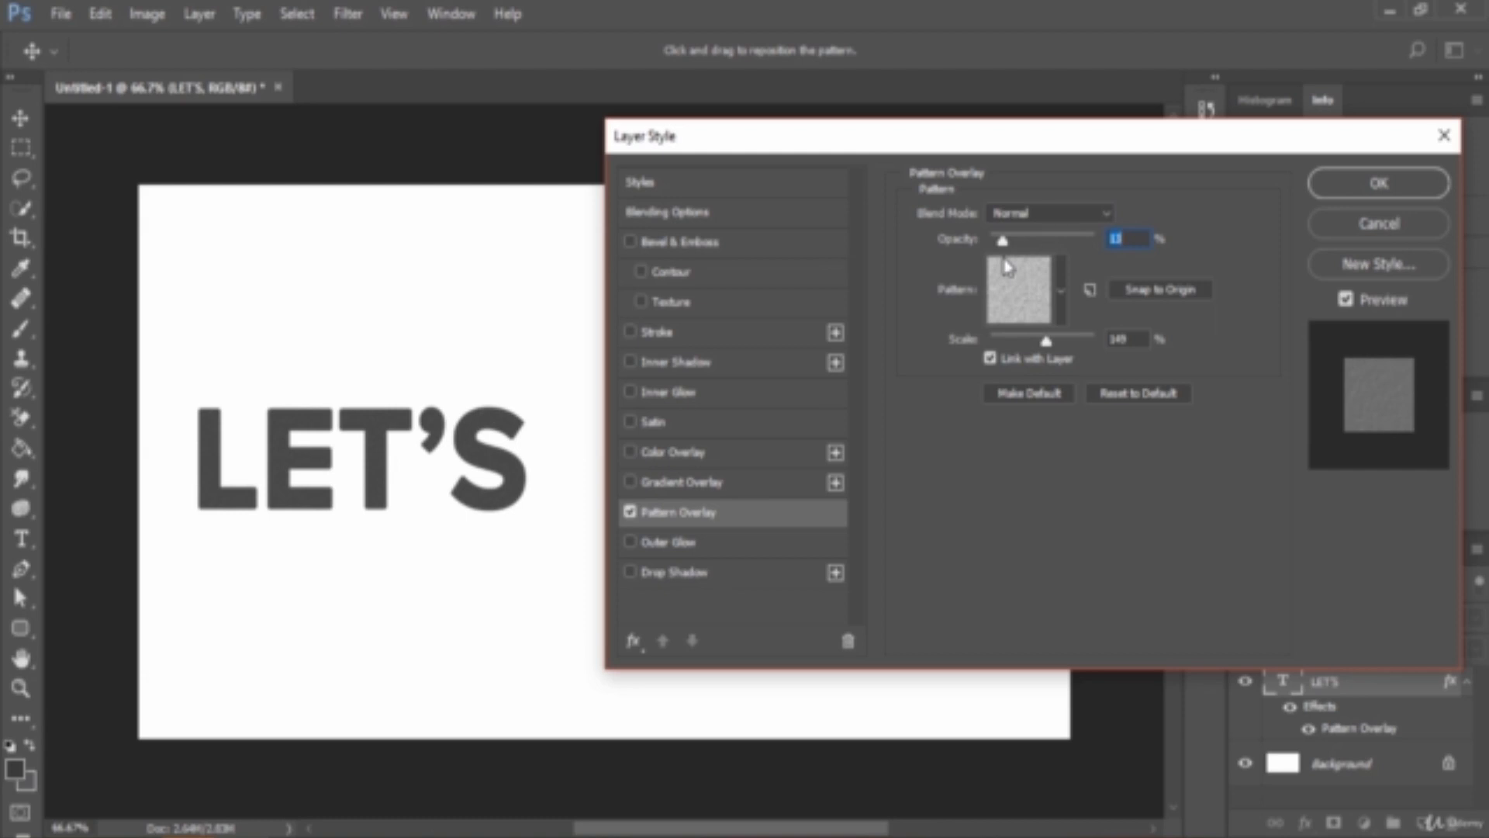
{"action": "left_click_drag", "start_coordinate": [1006, 268], "coordinate": [1123, 266]}
{"action": "left_click", "coordinate": [1063, 292]}
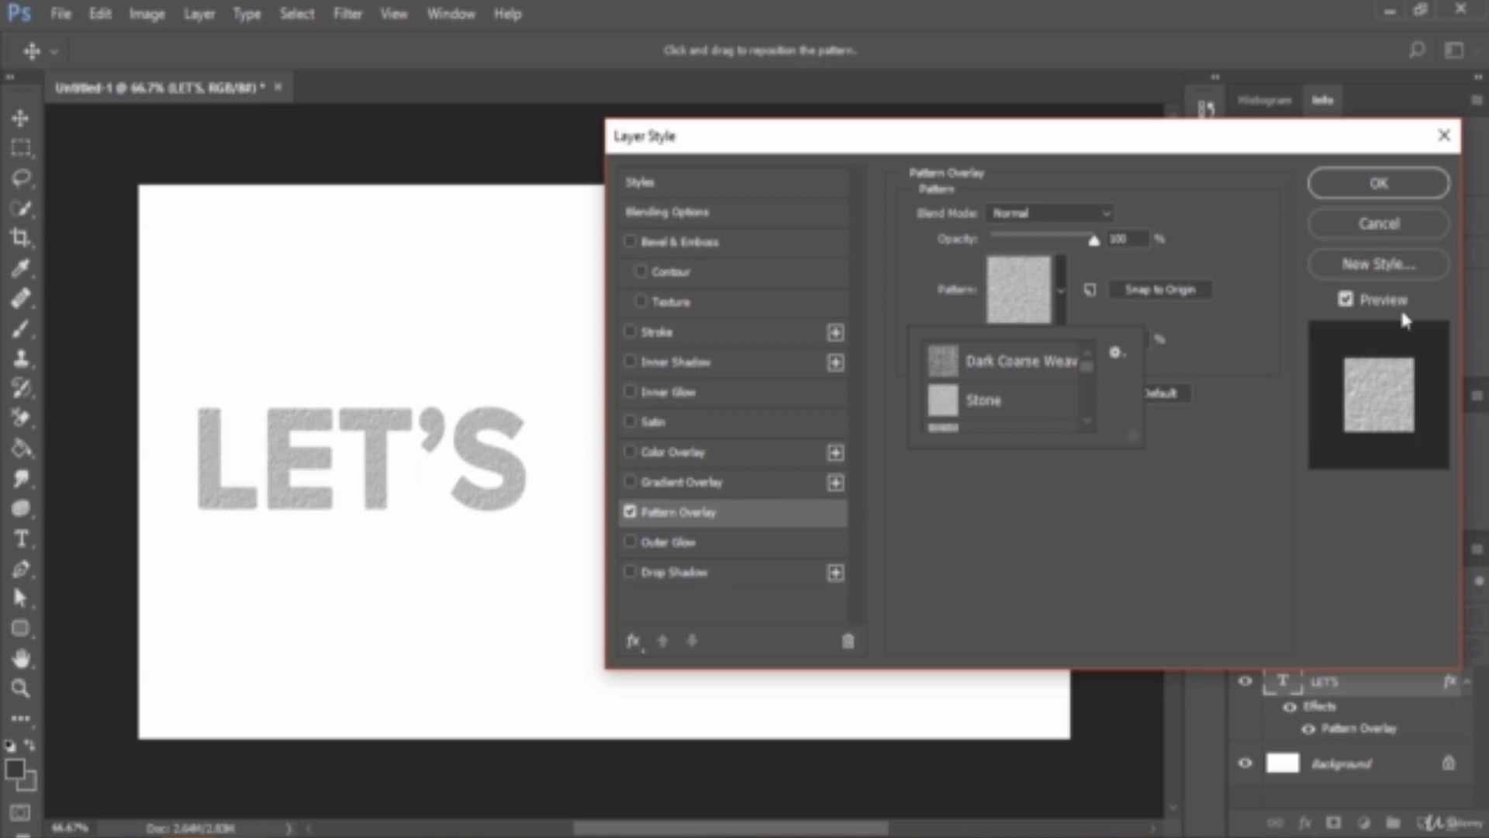
{"action": "left_click", "coordinate": [1422, 232]}
{"action": "left_click", "coordinate": [1424, 225]}
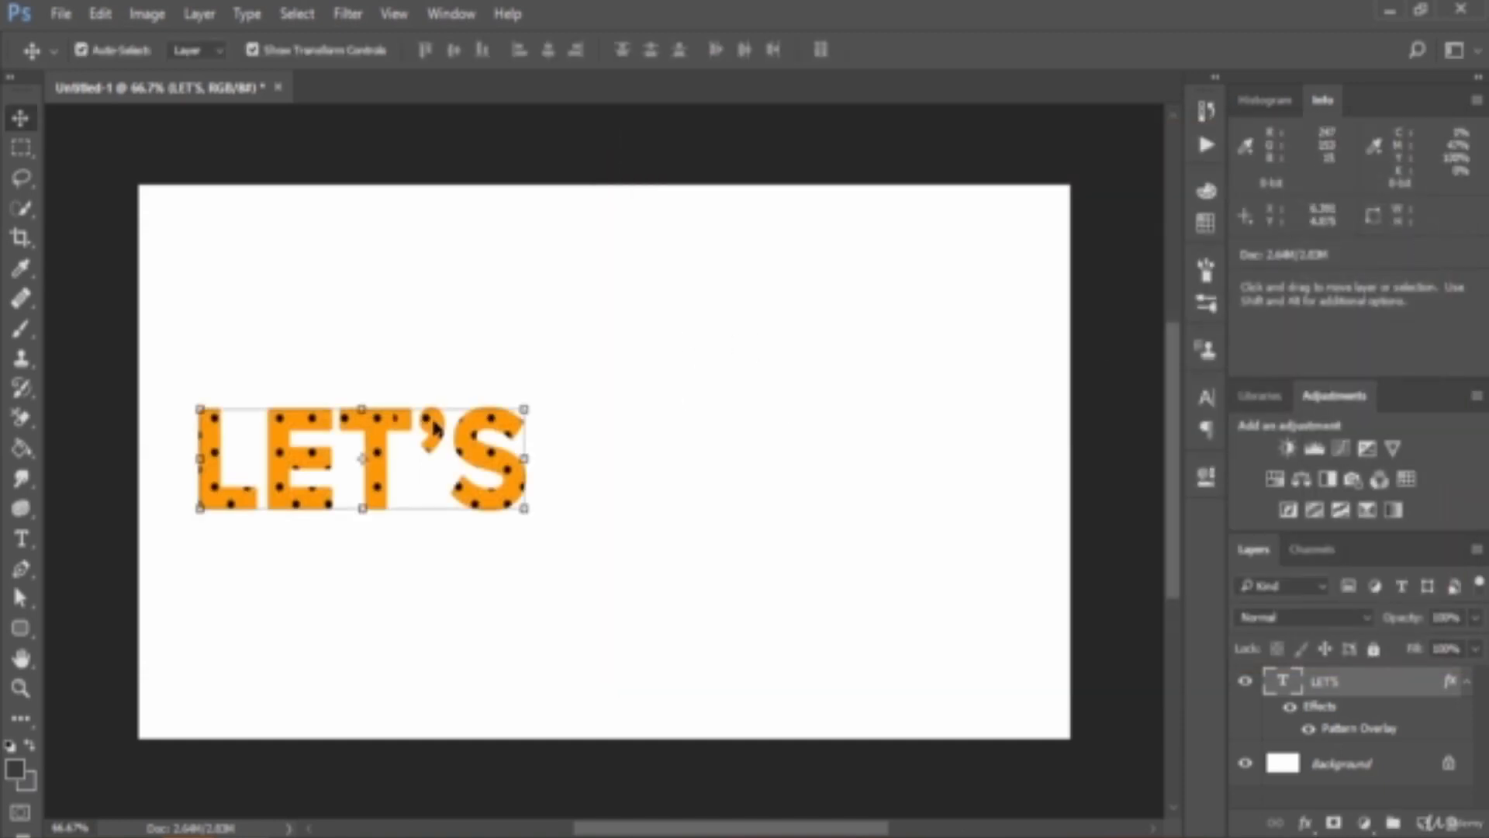
- Open the orange dotted image images.png from the audio folder in Videos
{"action": "left_click", "coordinate": [62, 13]}
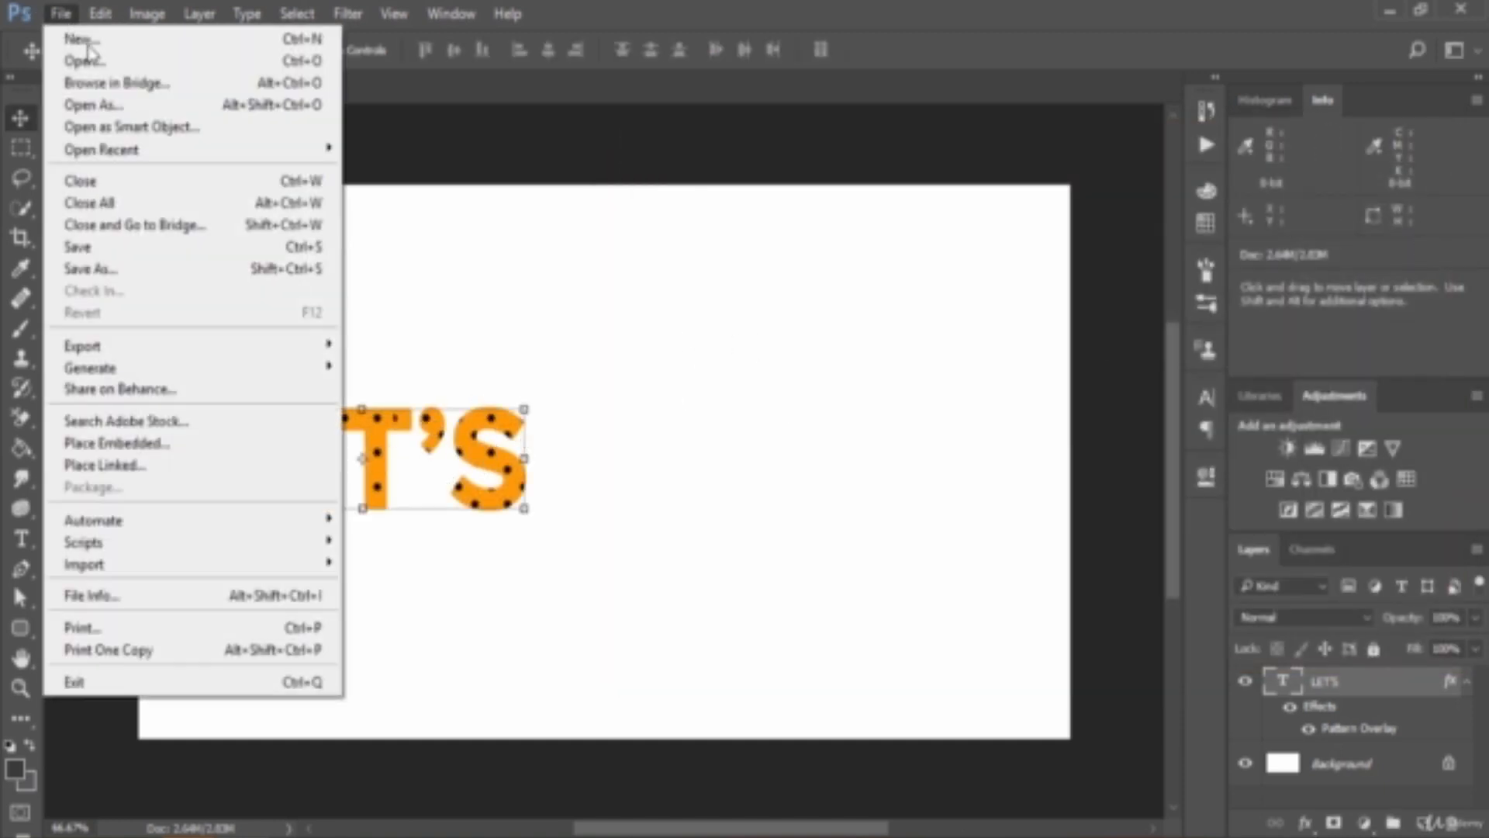
{"action": "left_click", "coordinate": [85, 62]}
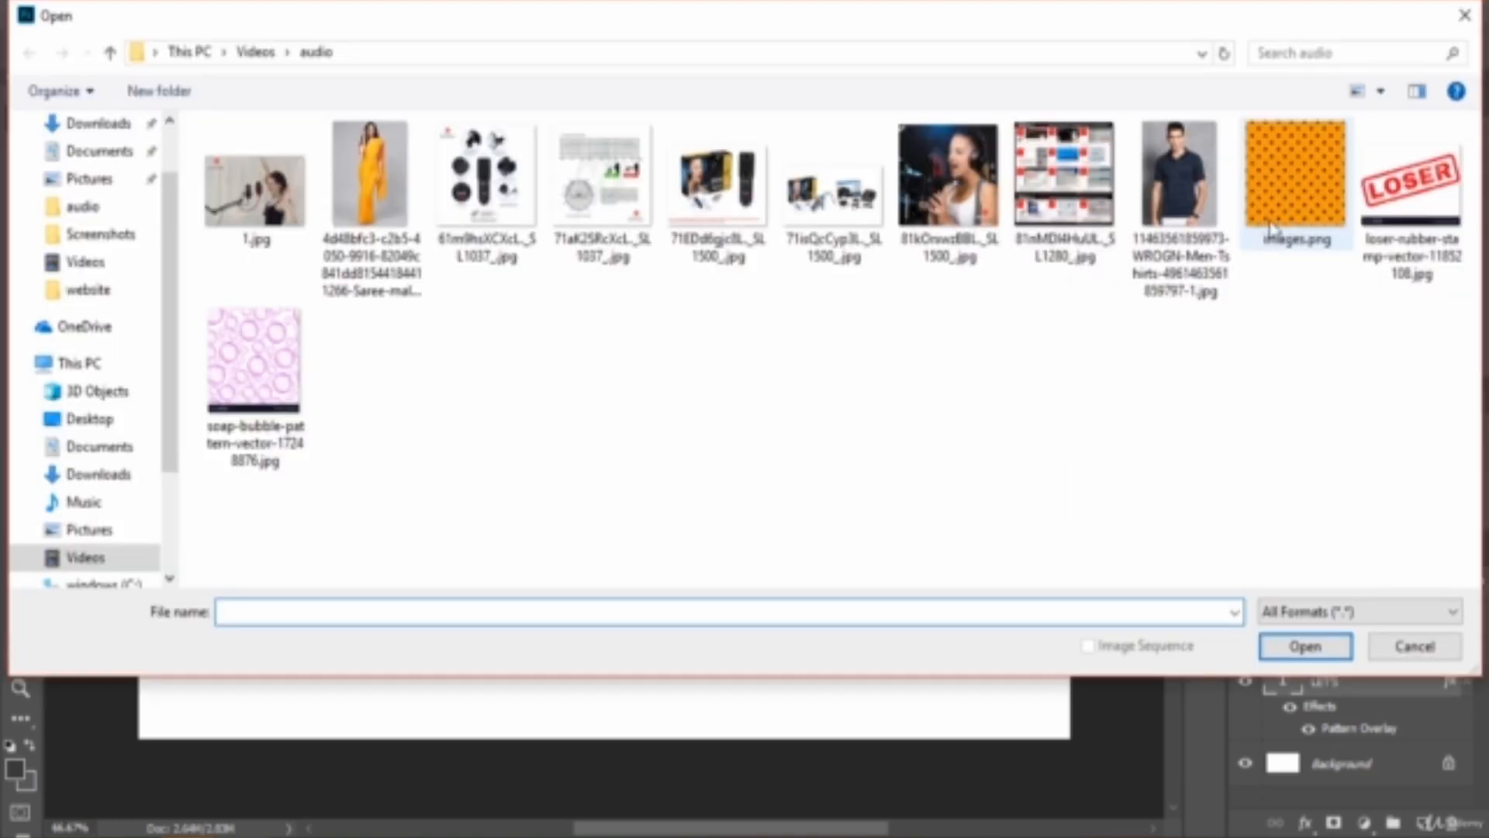
{"action": "left_click", "coordinate": [1284, 186]}
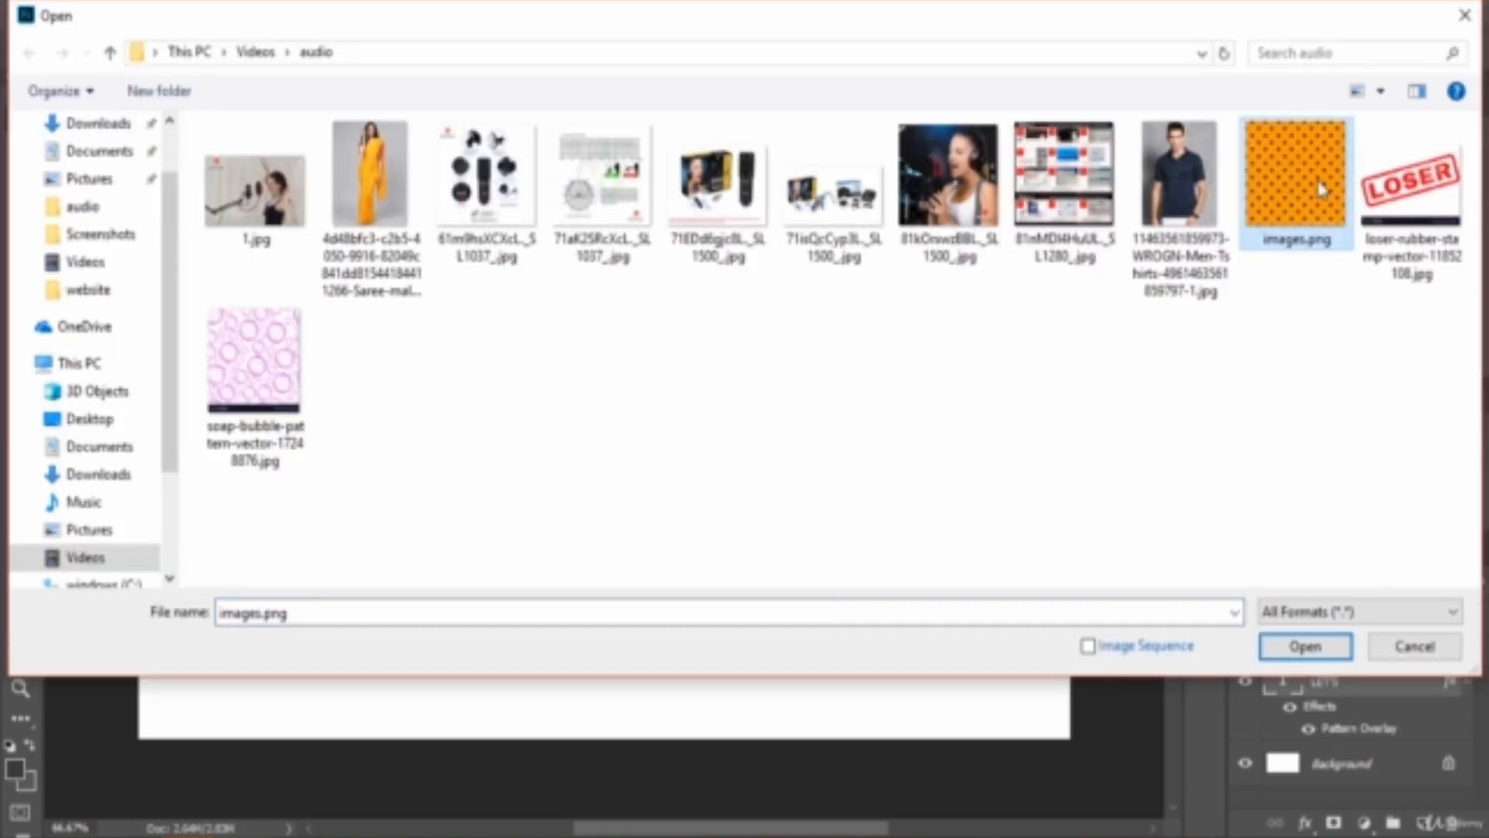
{"action": "left_click", "coordinate": [1306, 646]}
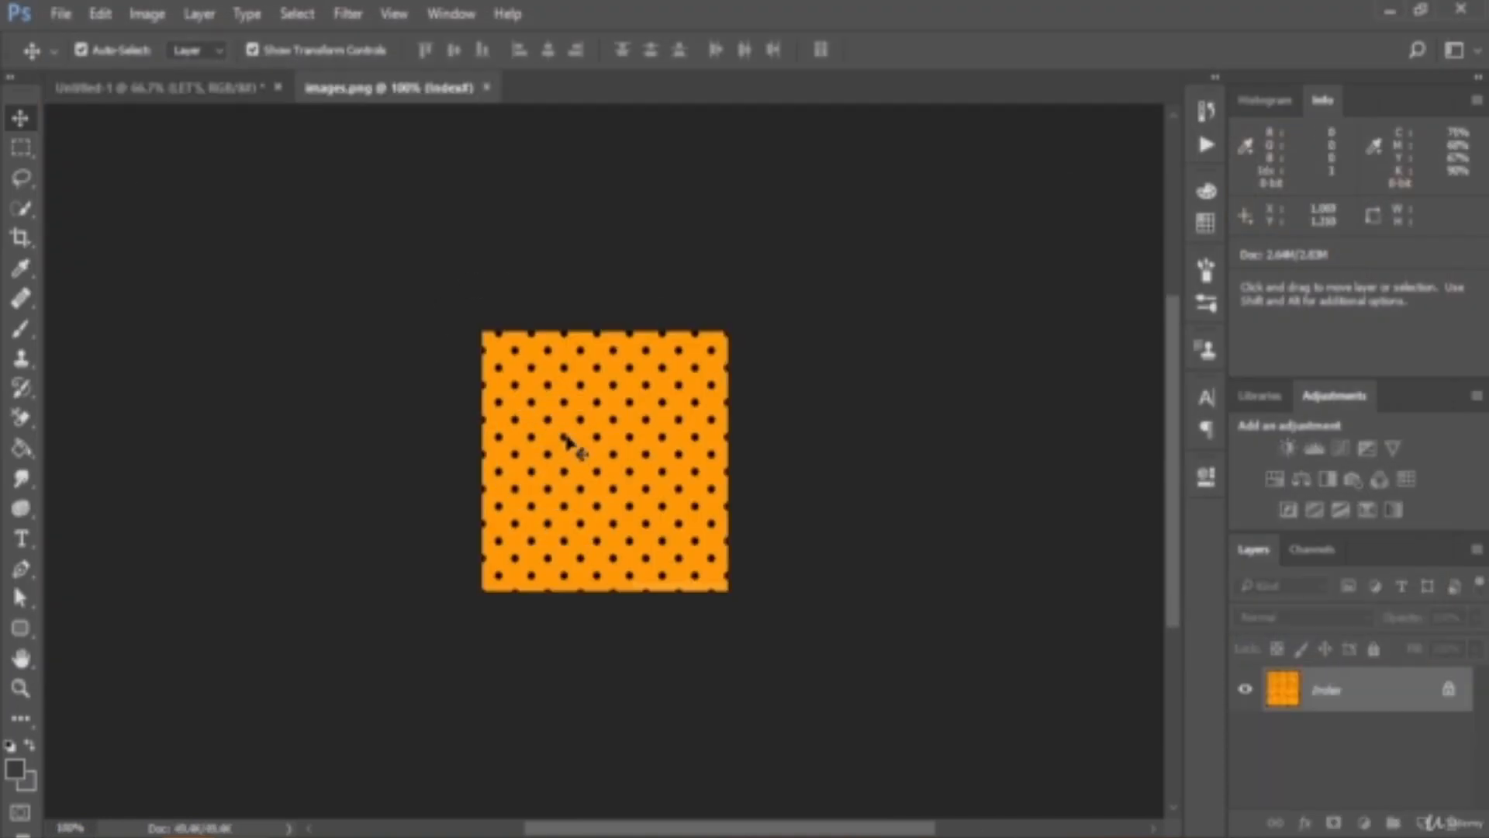
- Define the orange dotted image as a new pattern named YELLO
{"action": "left_click", "coordinate": [92, 15]}
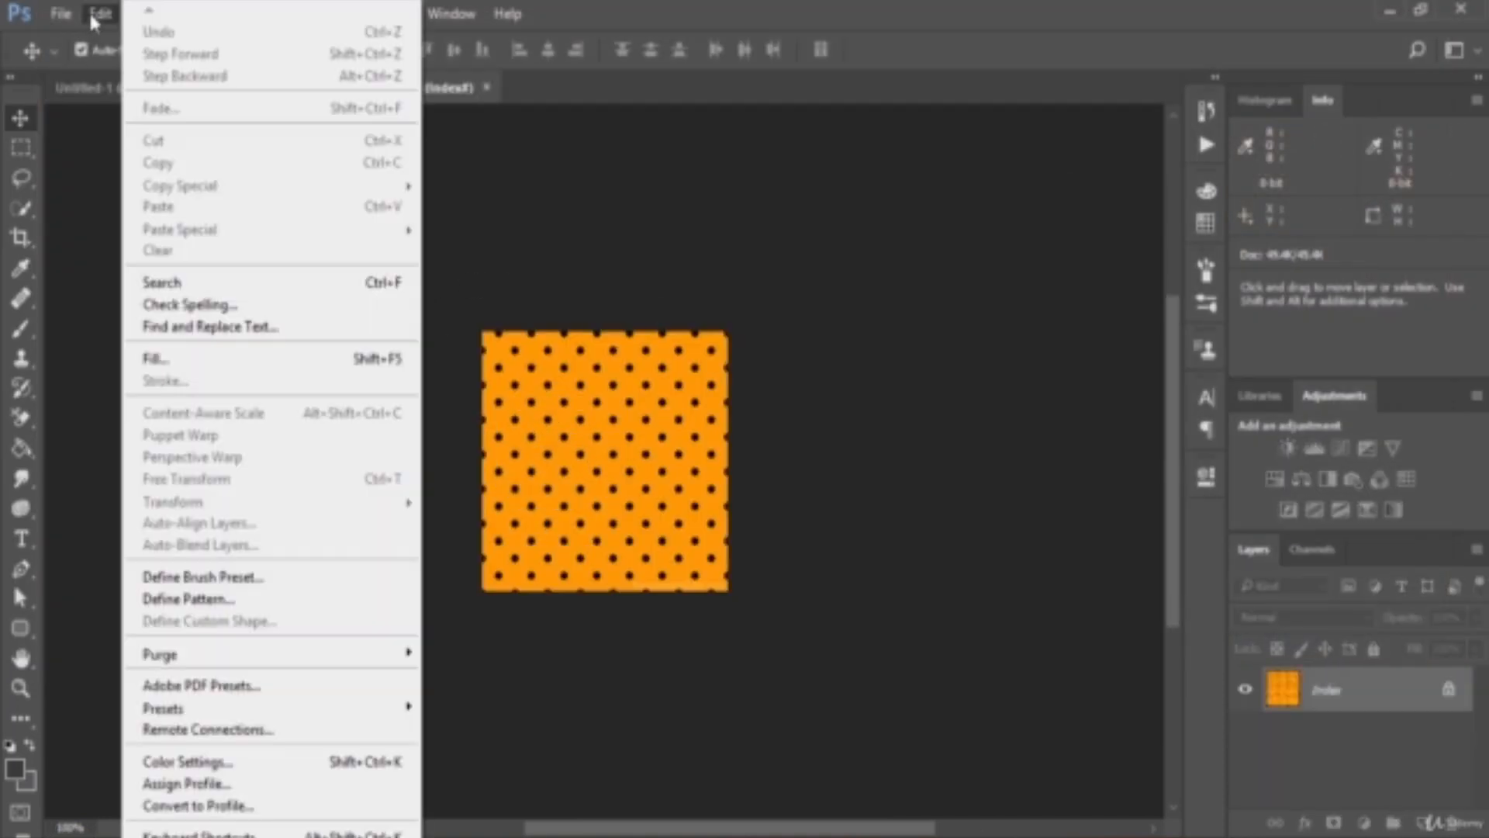
{"action": "left_click", "coordinate": [294, 599]}
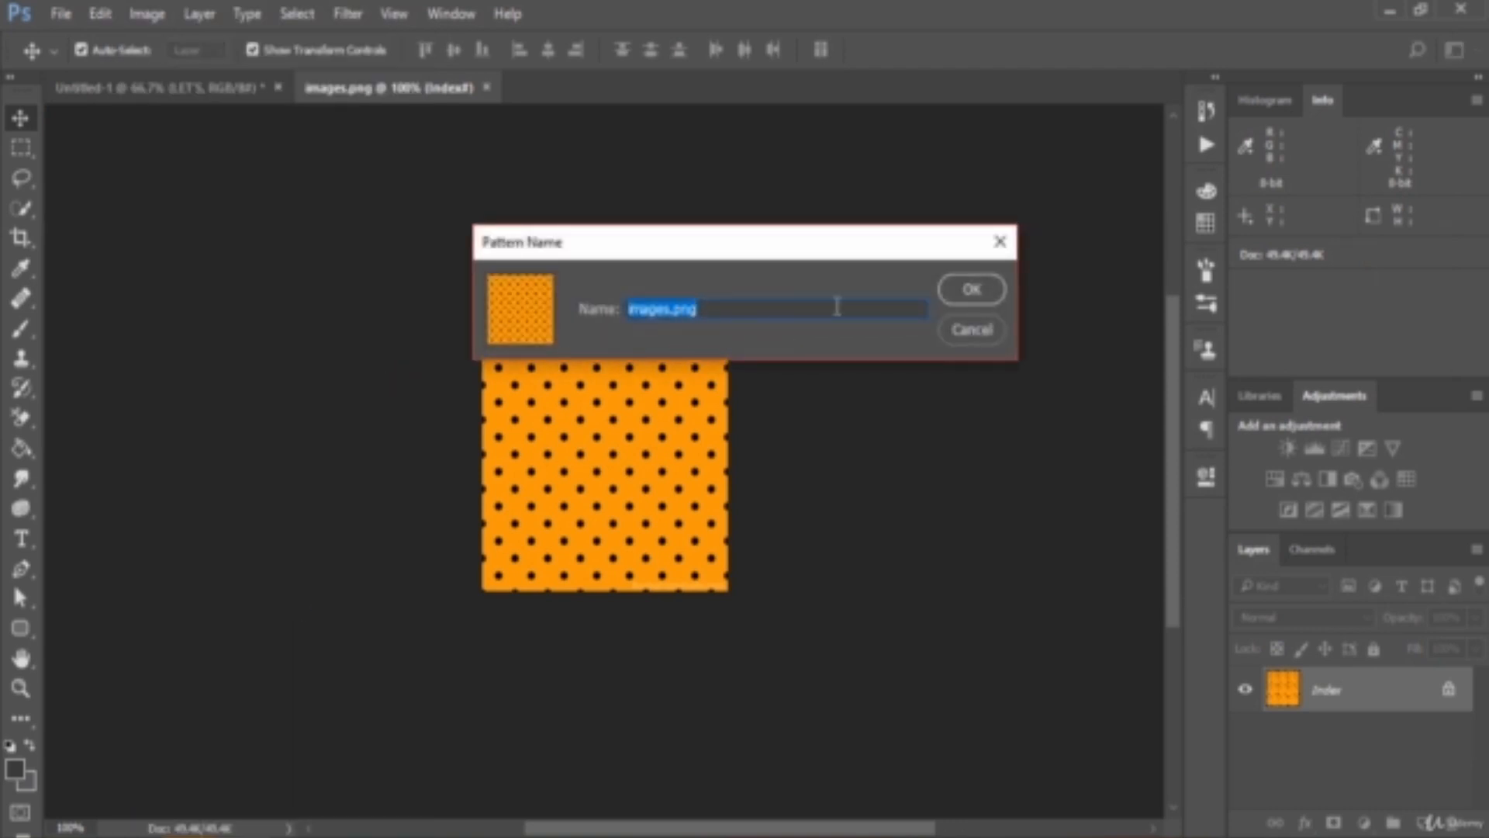
{"action": "key", "text": "BackSpace"}
{"action": "type", "text": "YELLOW"}
{"action": "key", "text": "Return"}
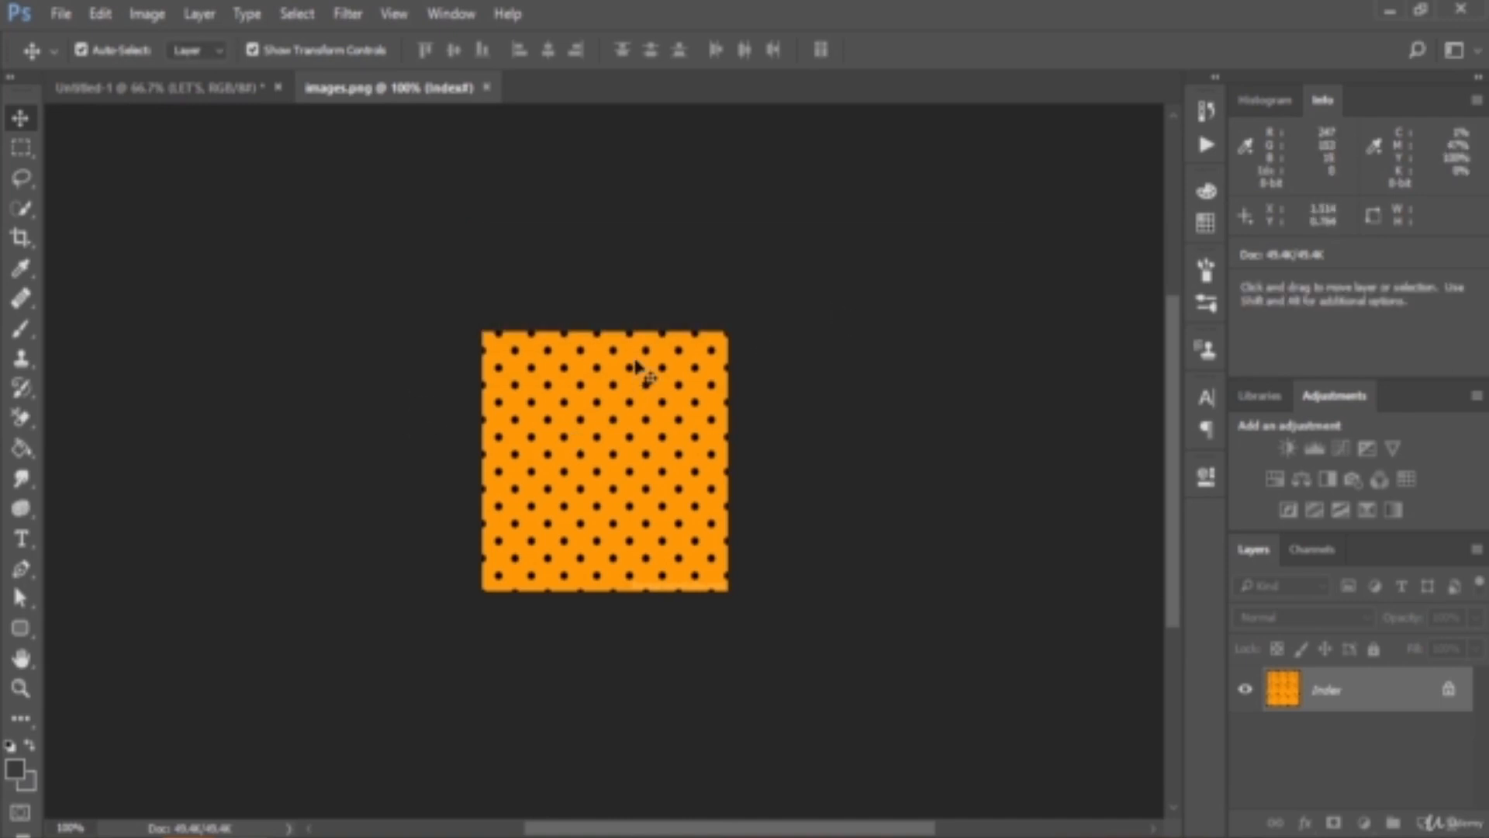
- Return to the Untitled-1 document and set the LET'S layer's Pattern Overlay to the YELLO pattern
{"action": "left_click", "coordinate": [203, 95]}
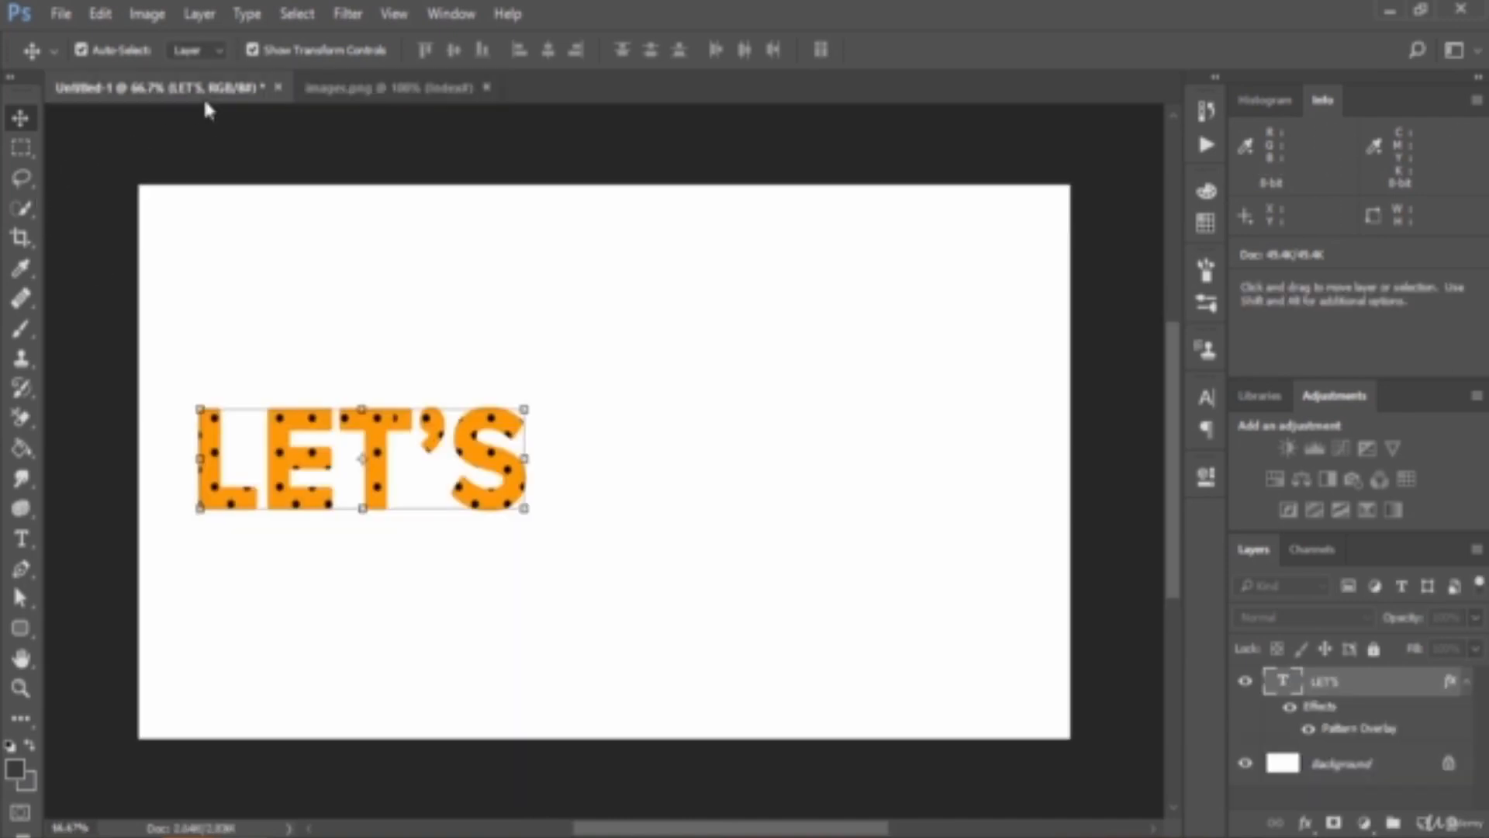
{"action": "double_click", "coordinate": [1410, 727]}
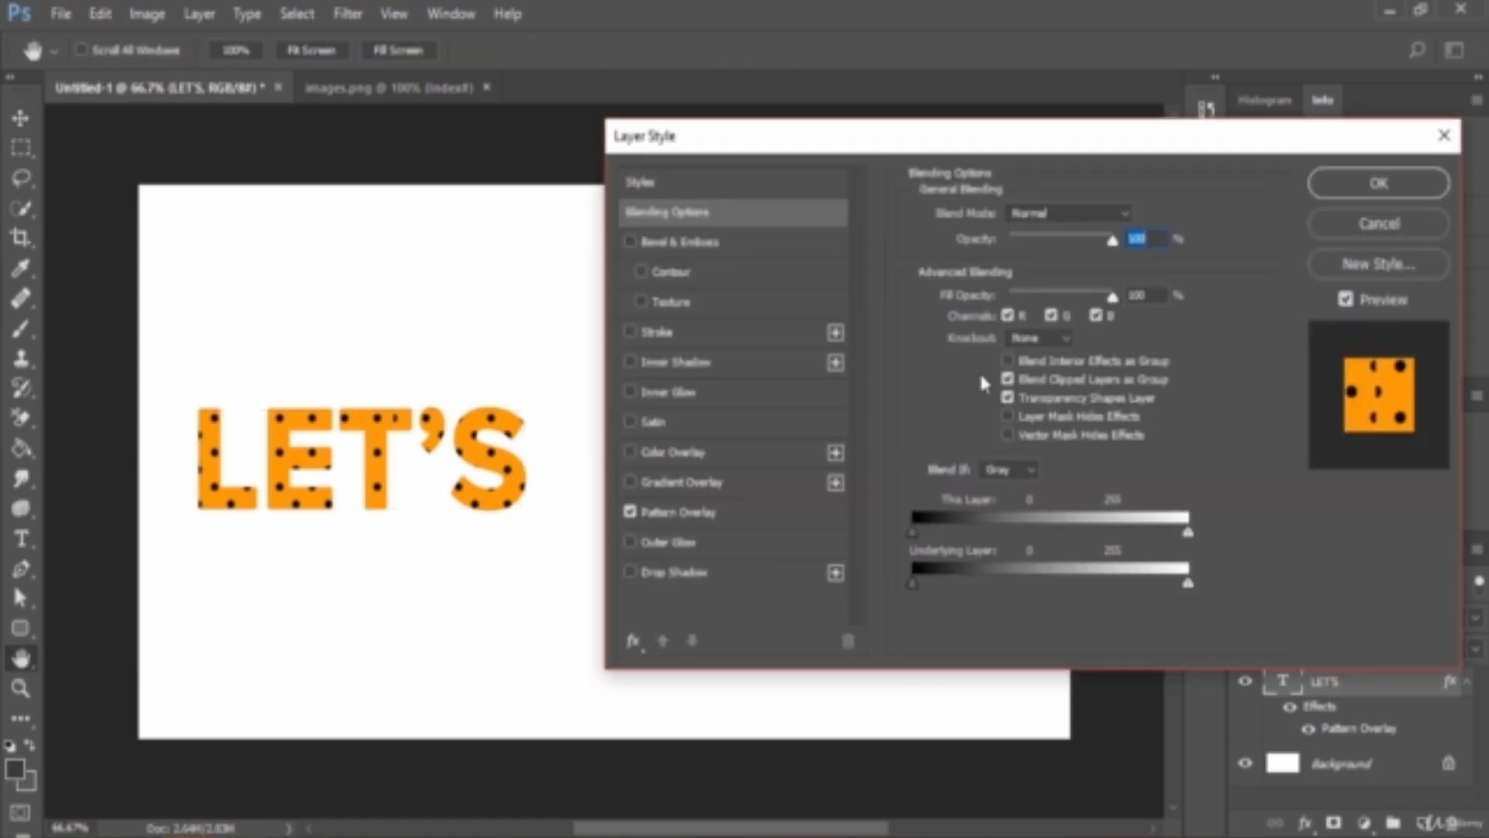
{"action": "left_click", "coordinate": [709, 510]}
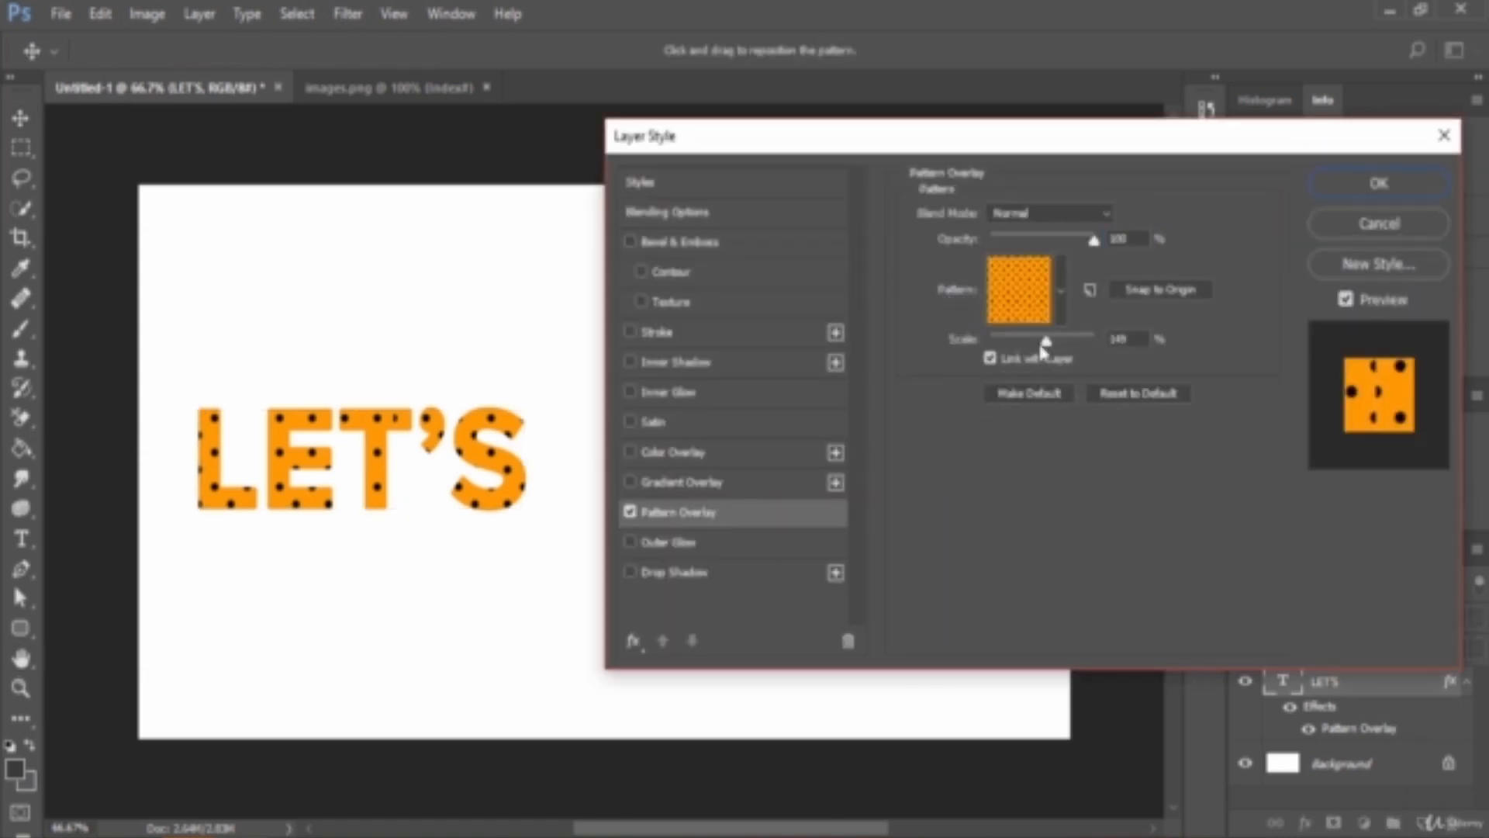
{"action": "left_click", "coordinate": [1061, 292]}
{"action": "scroll", "coordinate": [1047, 399], "scroll_direction": "down", "scroll_amount": 5}
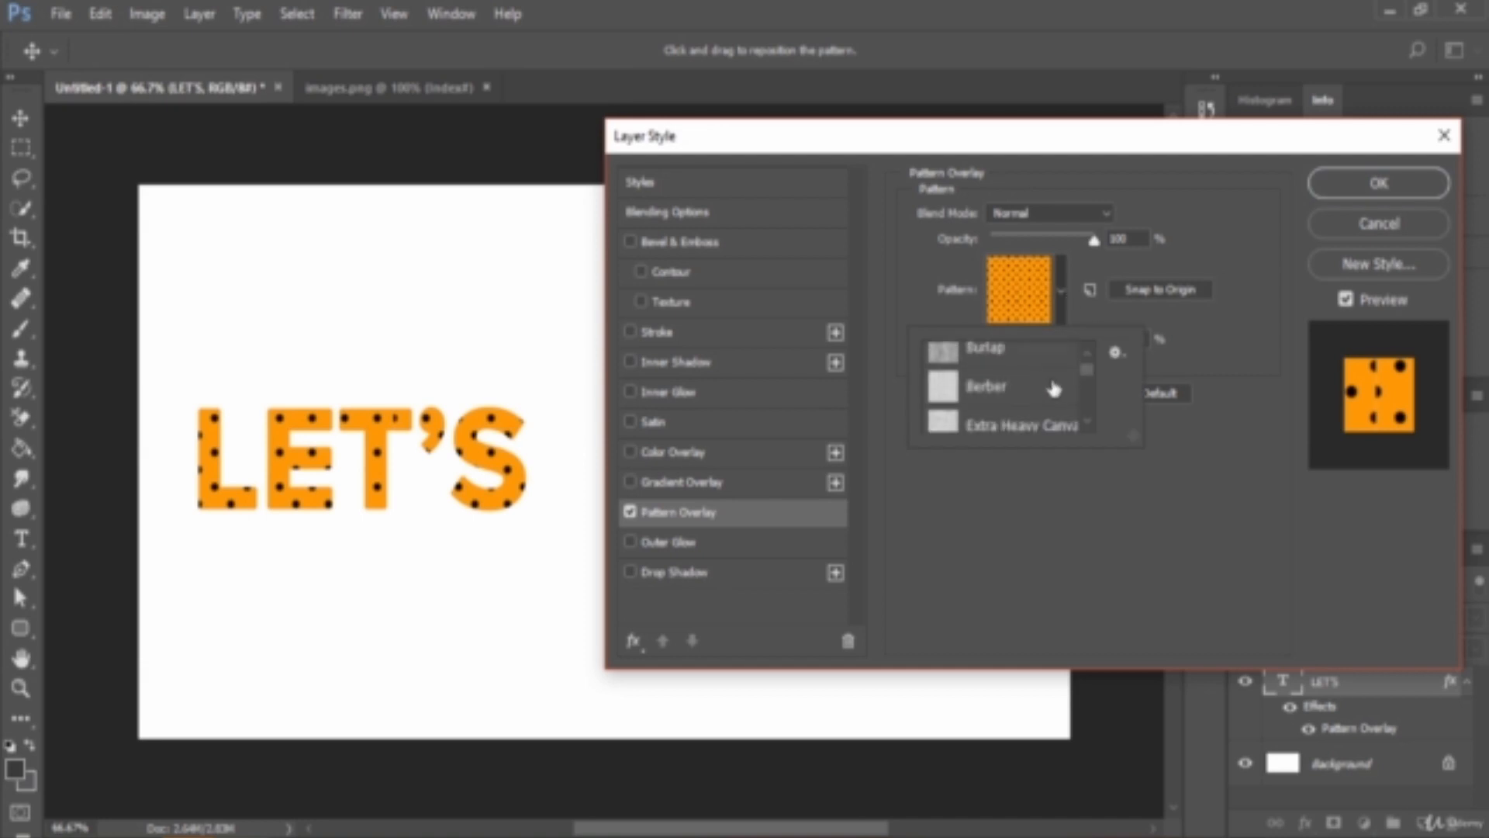
{"action": "scroll", "coordinate": [1075, 387], "scroll_direction": "down", "scroll_amount": 6}
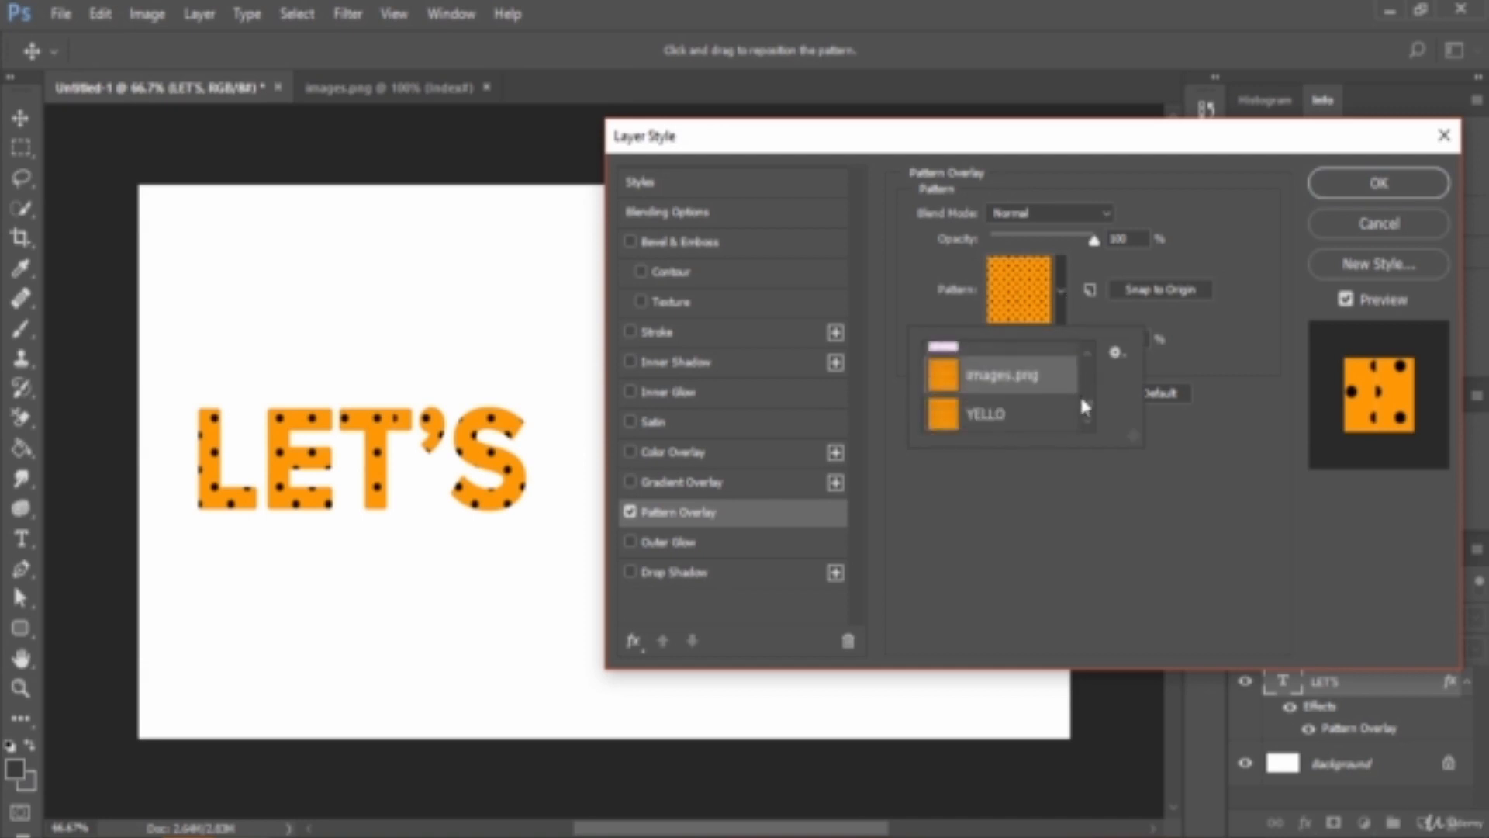
{"action": "left_click", "coordinate": [992, 419]}
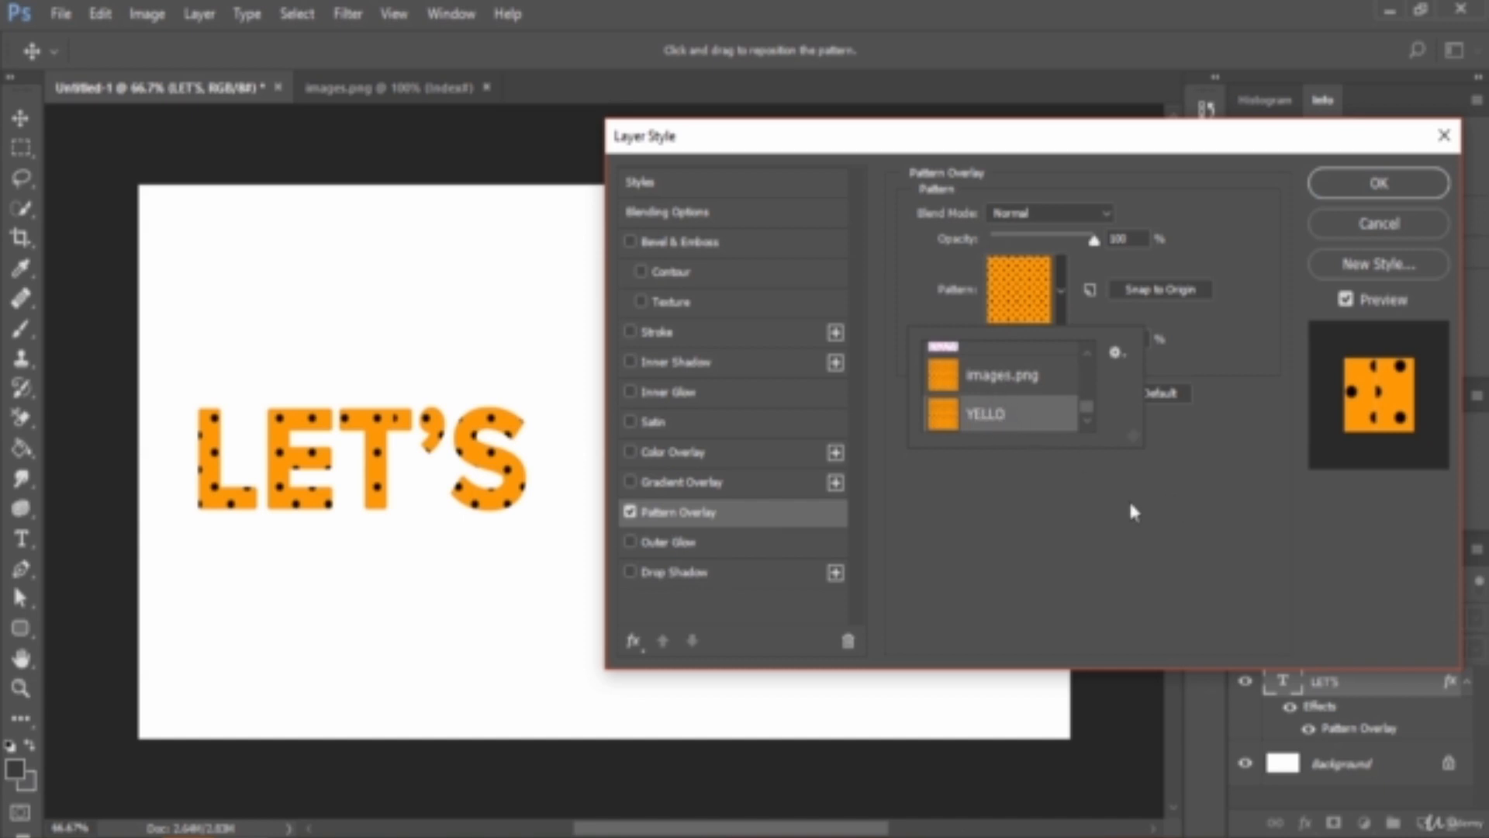
{"action": "left_click", "coordinate": [1152, 484]}
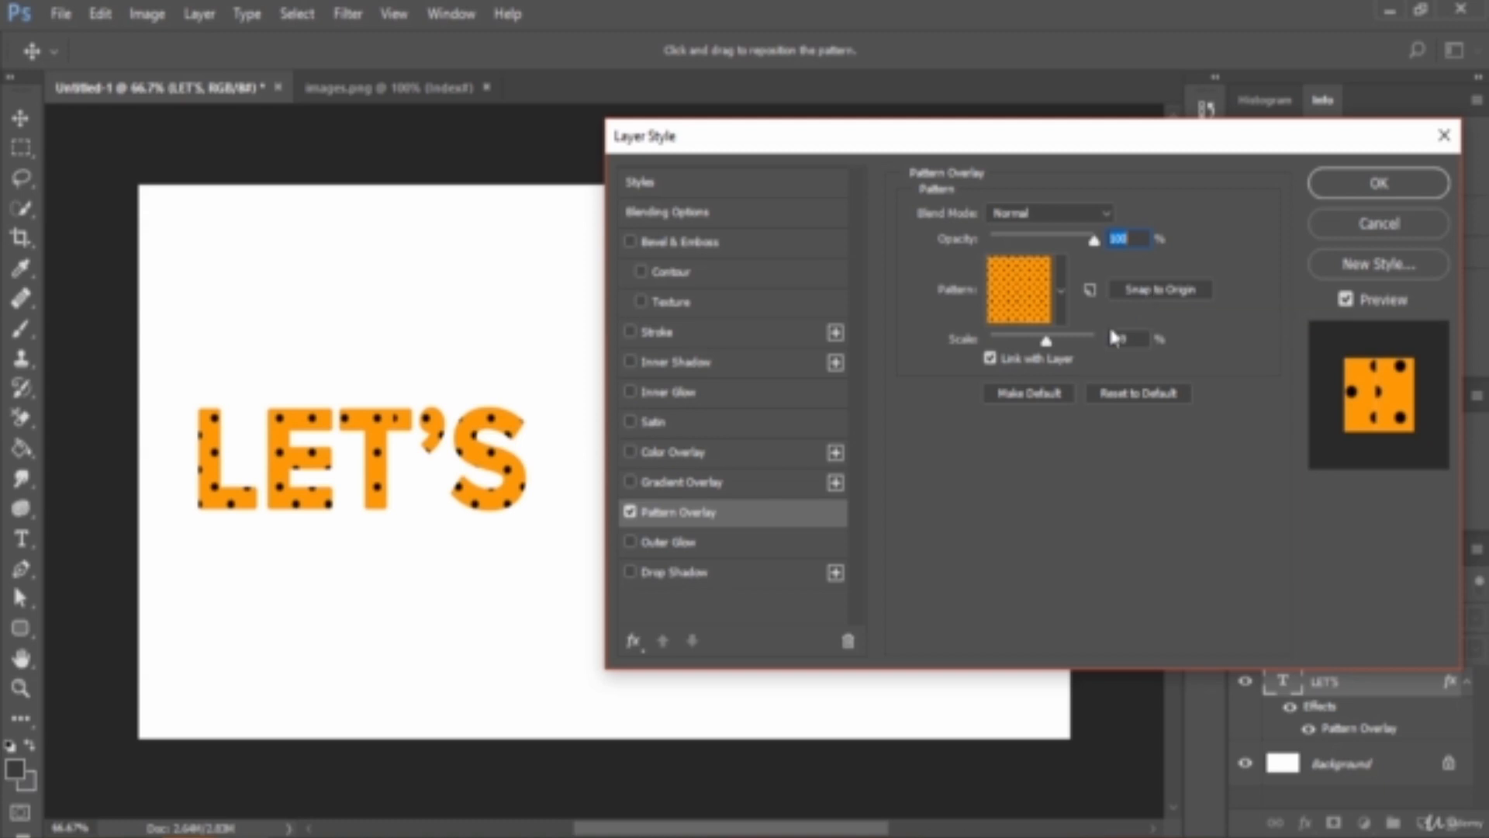
- Reposition the dot pattern inside the LET'S letters and set the pattern scale to 27%
{"action": "left_click_drag", "start_coordinate": [336, 475], "coordinate": [279, 454]}
{"action": "left_click_drag", "start_coordinate": [284, 452], "coordinate": [309, 474]}
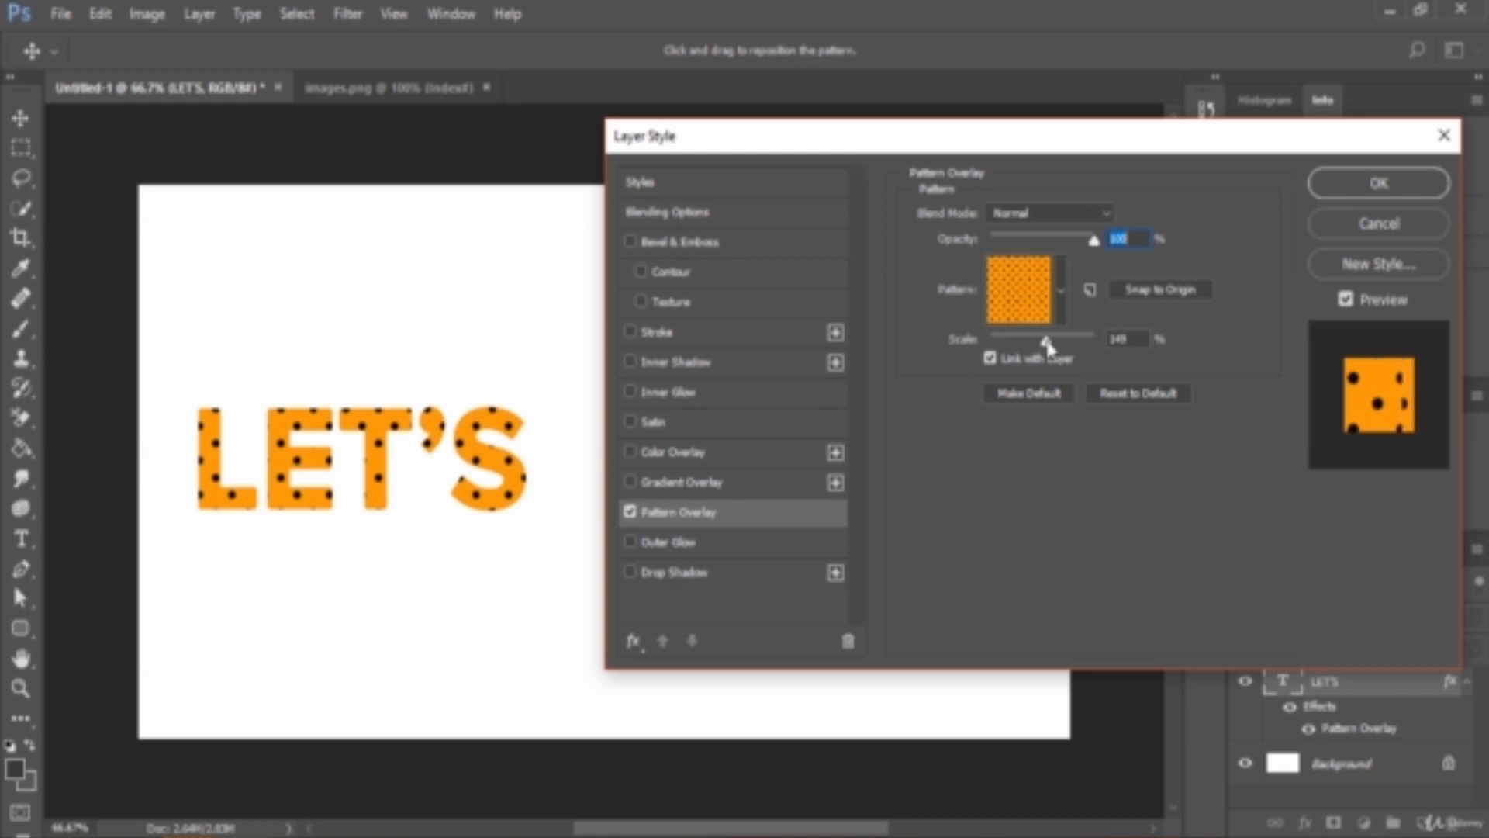
{"action": "mouse_move", "coordinate": [1048, 348]}
{"action": "left_mouse_down"}
{"action": "mouse_move", "coordinate": [1017, 342]}
{"action": "mouse_move", "coordinate": [1078, 347]}
{"action": "mouse_move", "coordinate": [1027, 347]}
{"action": "mouse_move", "coordinate": [1061, 361]}
{"action": "left_mouse_up"}
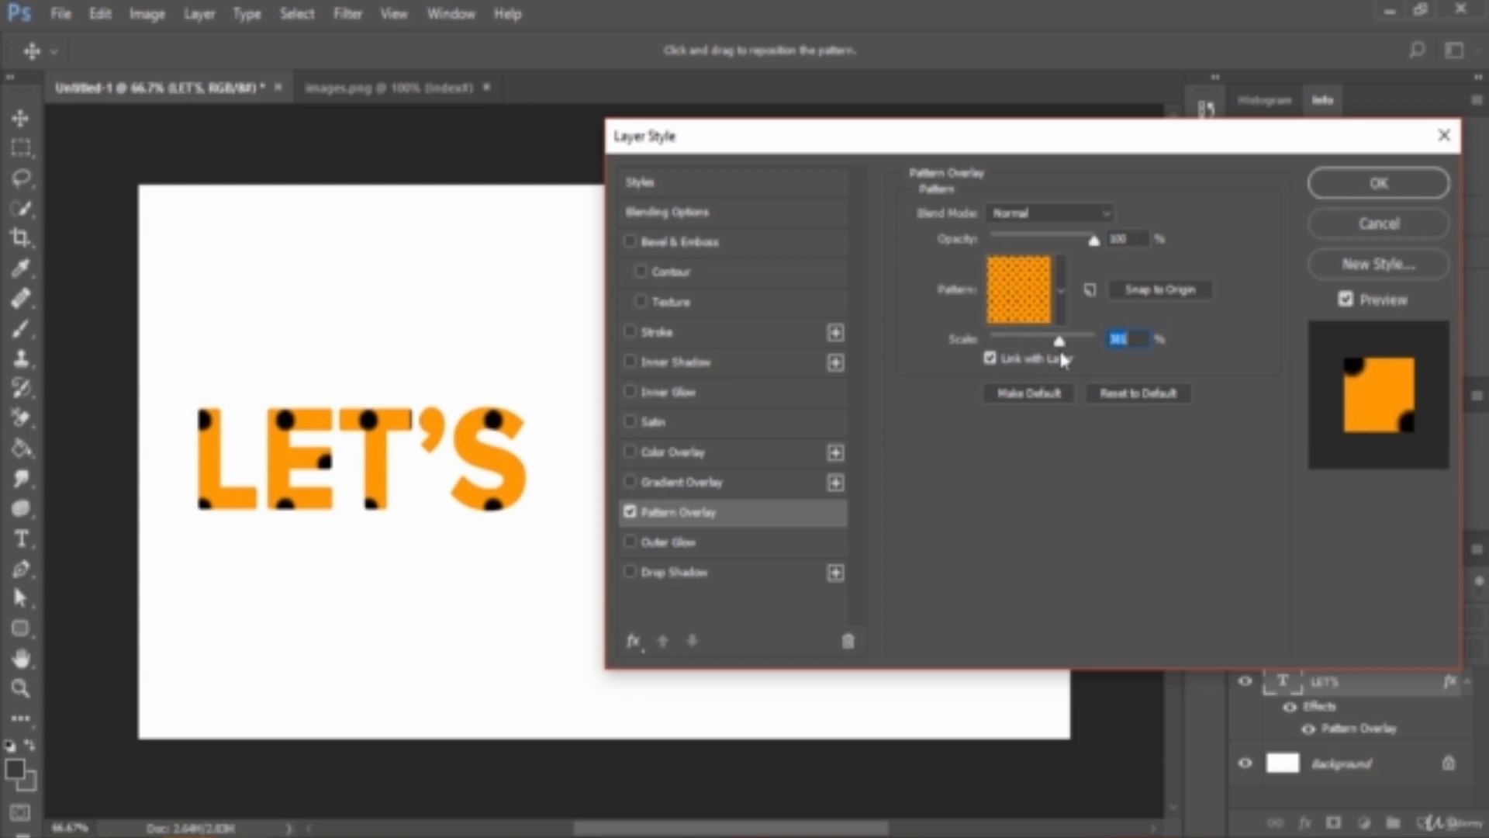
{"action": "left_click_drag", "start_coordinate": [1060, 352], "coordinate": [1003, 354]}
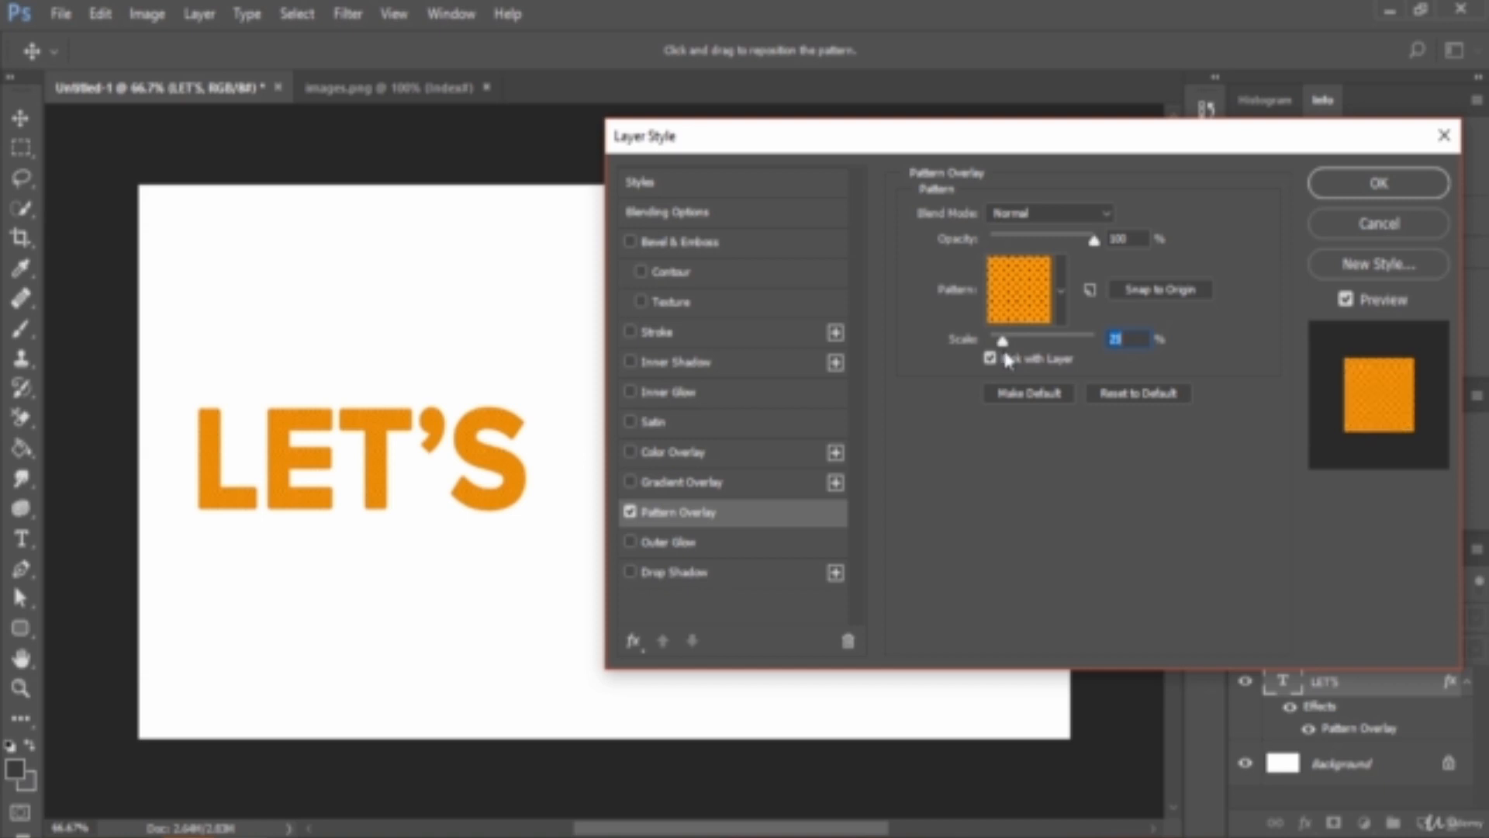
{"action": "left_click_drag", "start_coordinate": [1002, 353], "coordinate": [1005, 353]}
- Switch Link with Layer off for the pattern overlay and turn it back on
{"action": "left_click", "coordinate": [989, 360]}
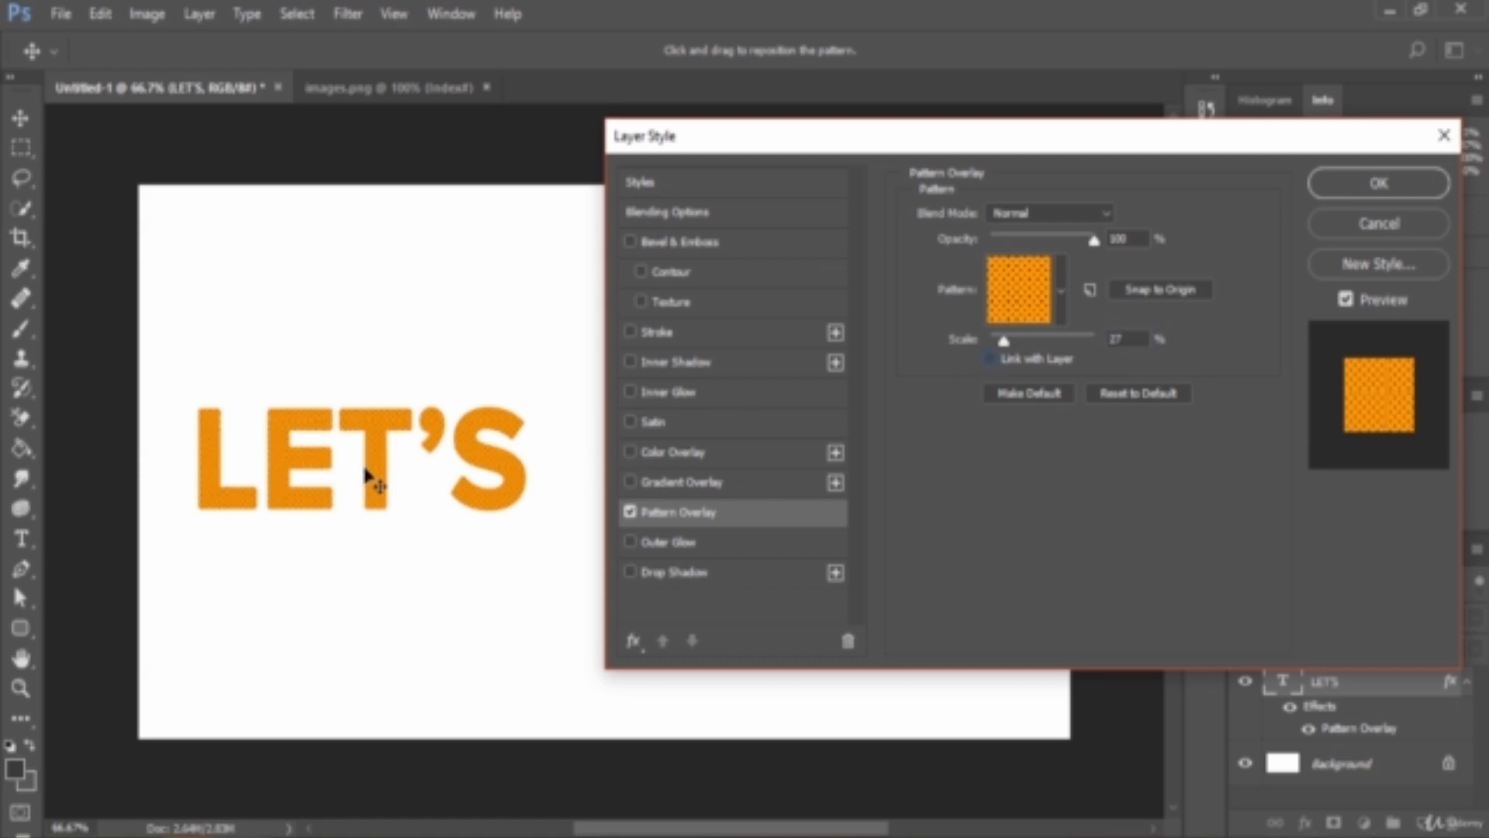
{"action": "left_click", "coordinate": [995, 358]}
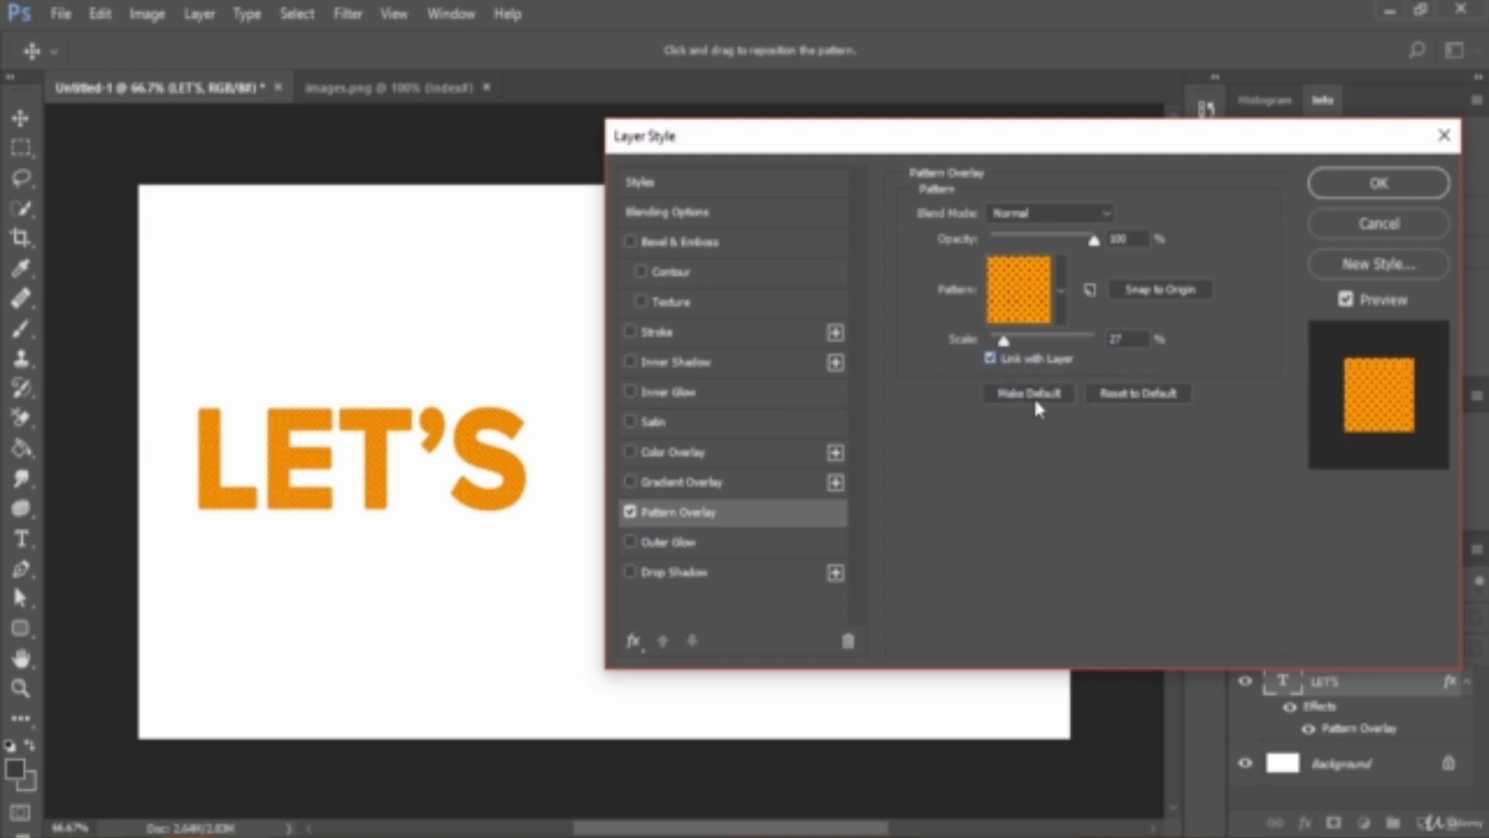